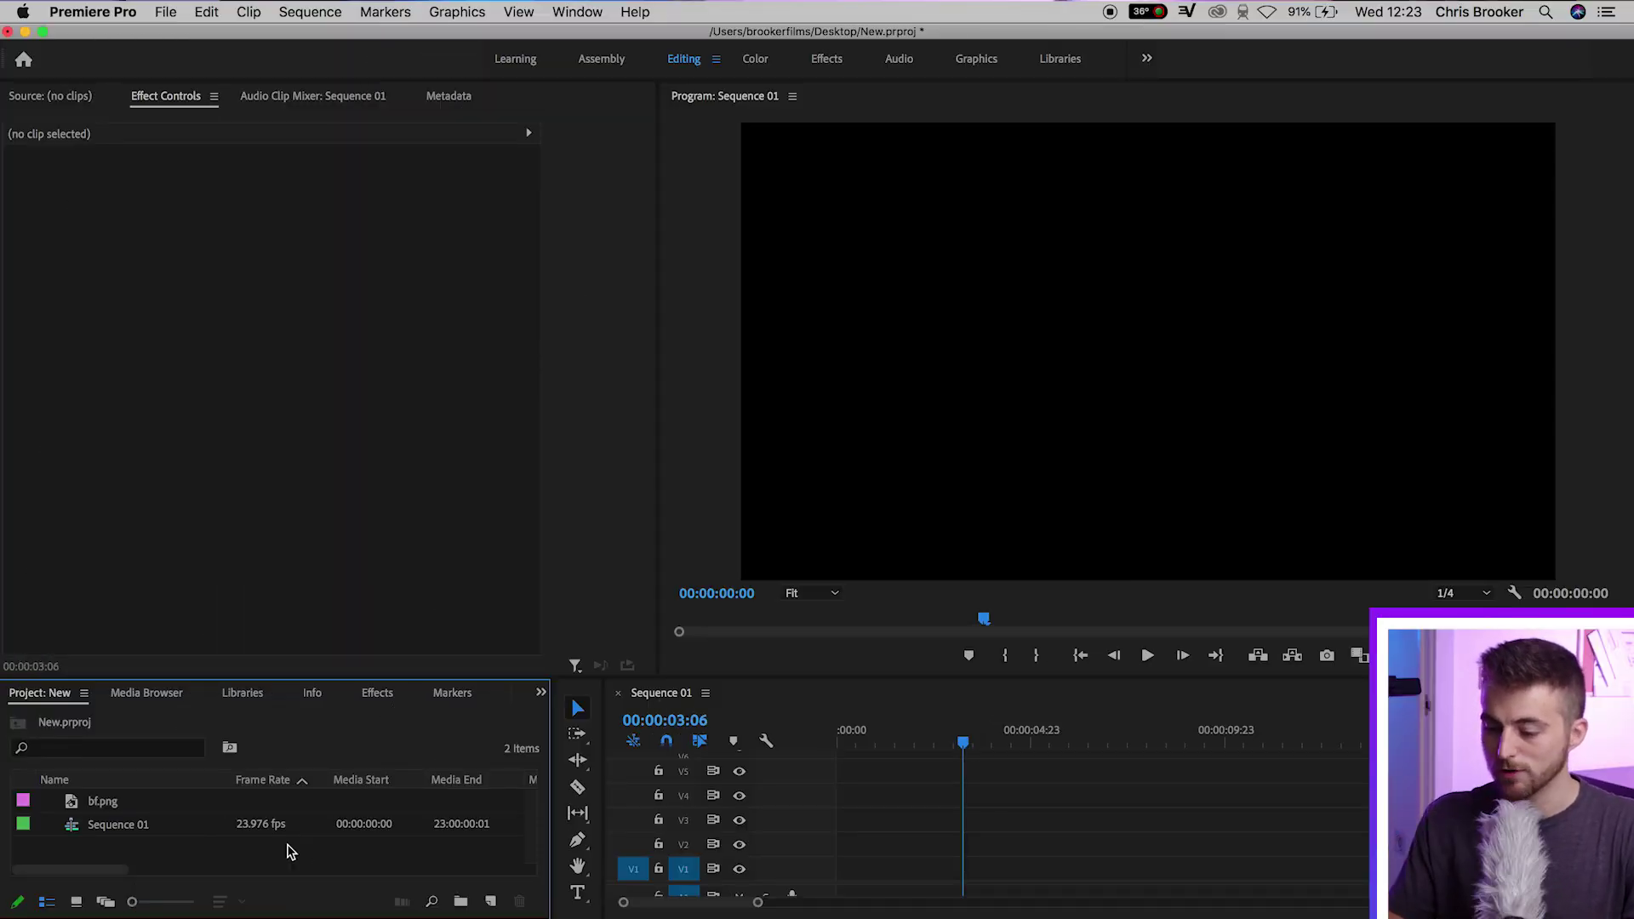
Drag bf.png onto the start of V1 and select the logo clip
click(110, 804)
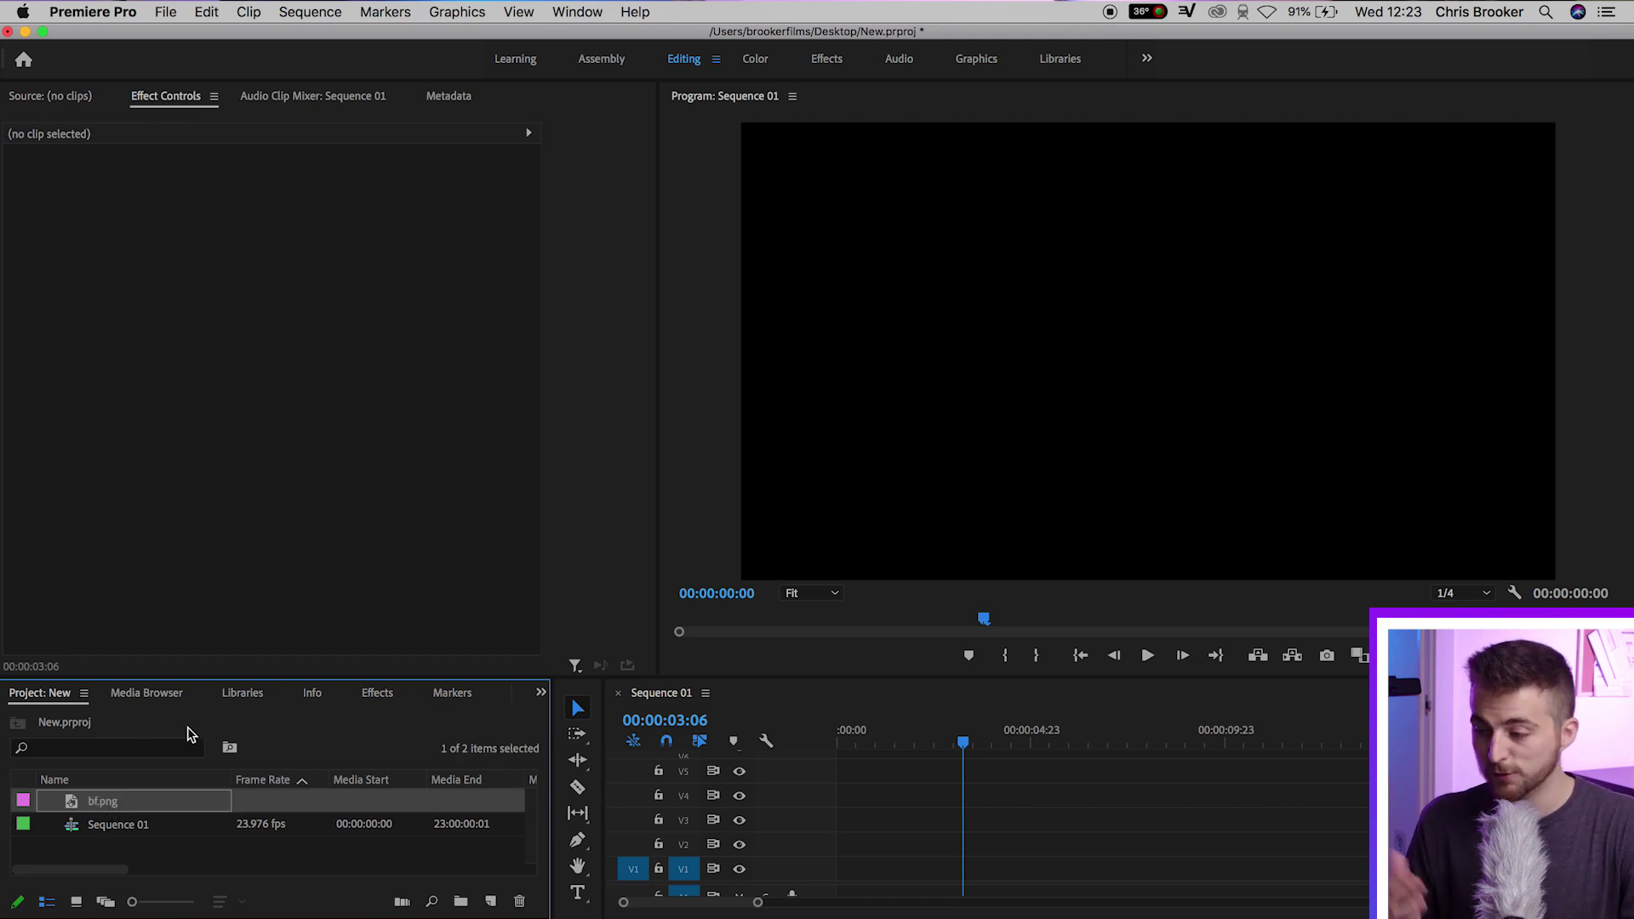
drag(71, 809, 821, 885)
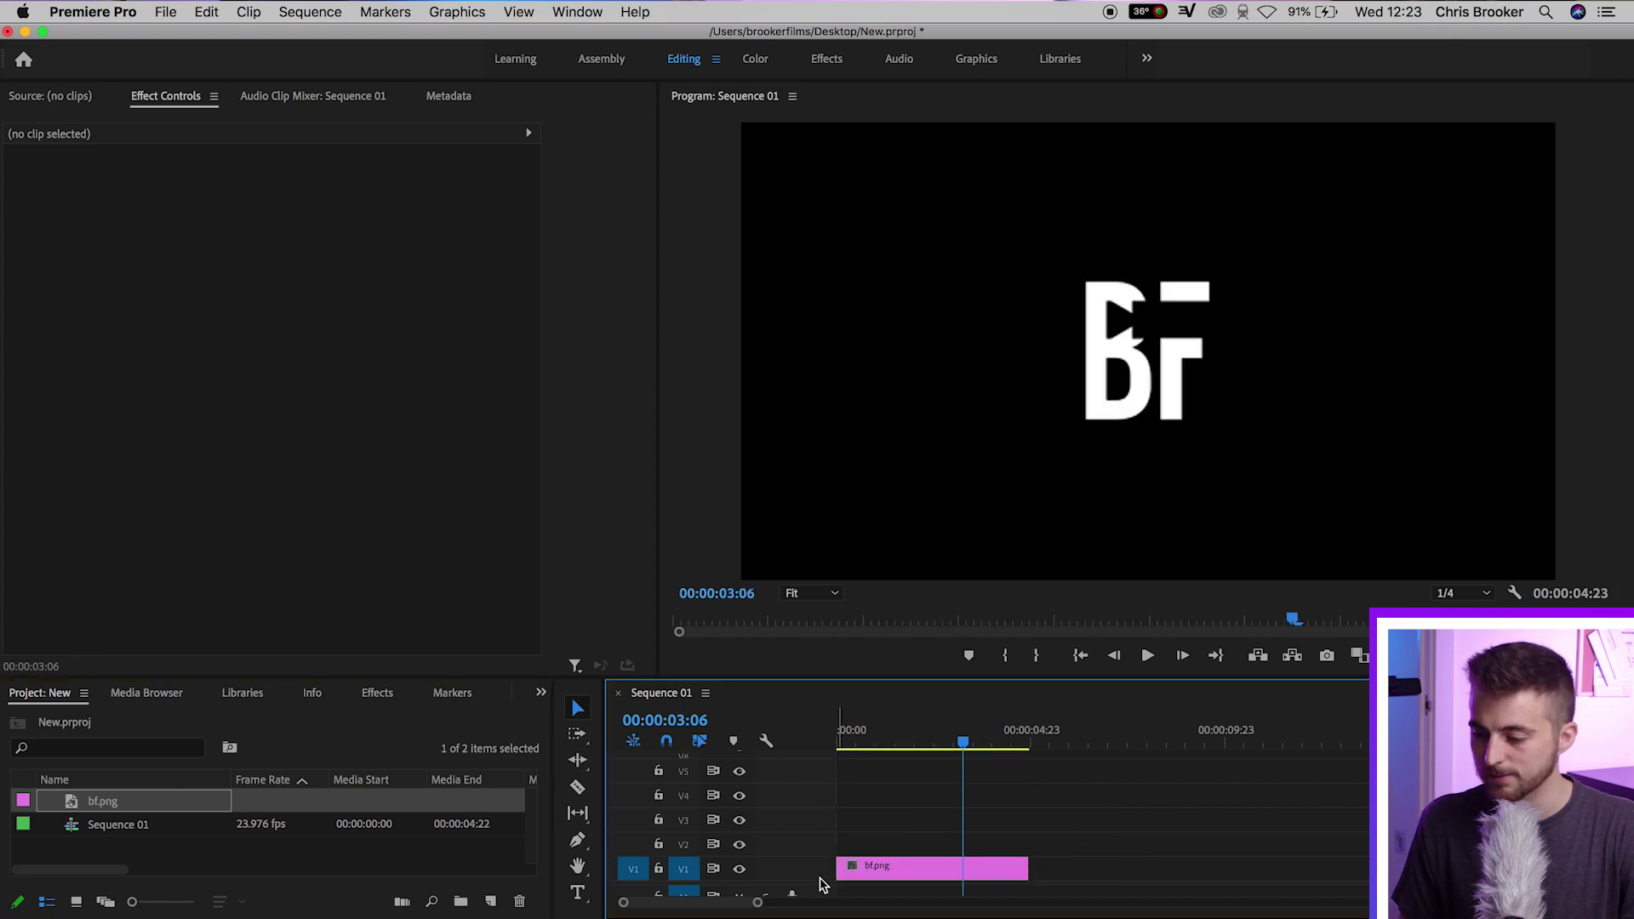
click(911, 872)
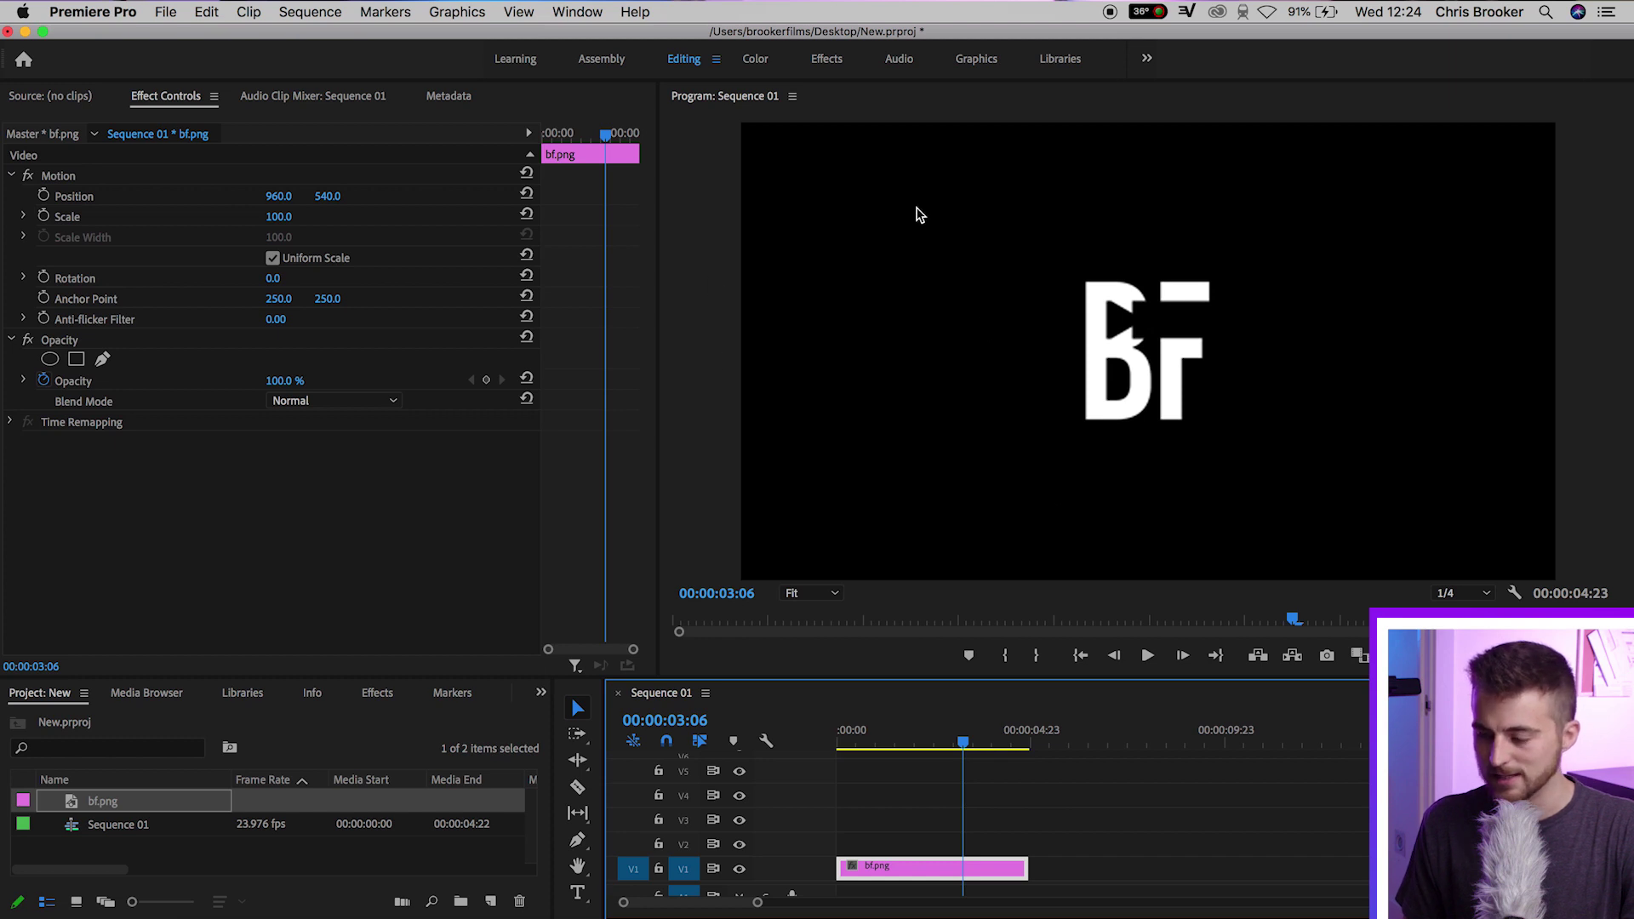
click(378, 694)
Search 'transf', apply Distort > Transform to the logo clip, and return to 00:00:00:00
click(117, 721)
text(tran)
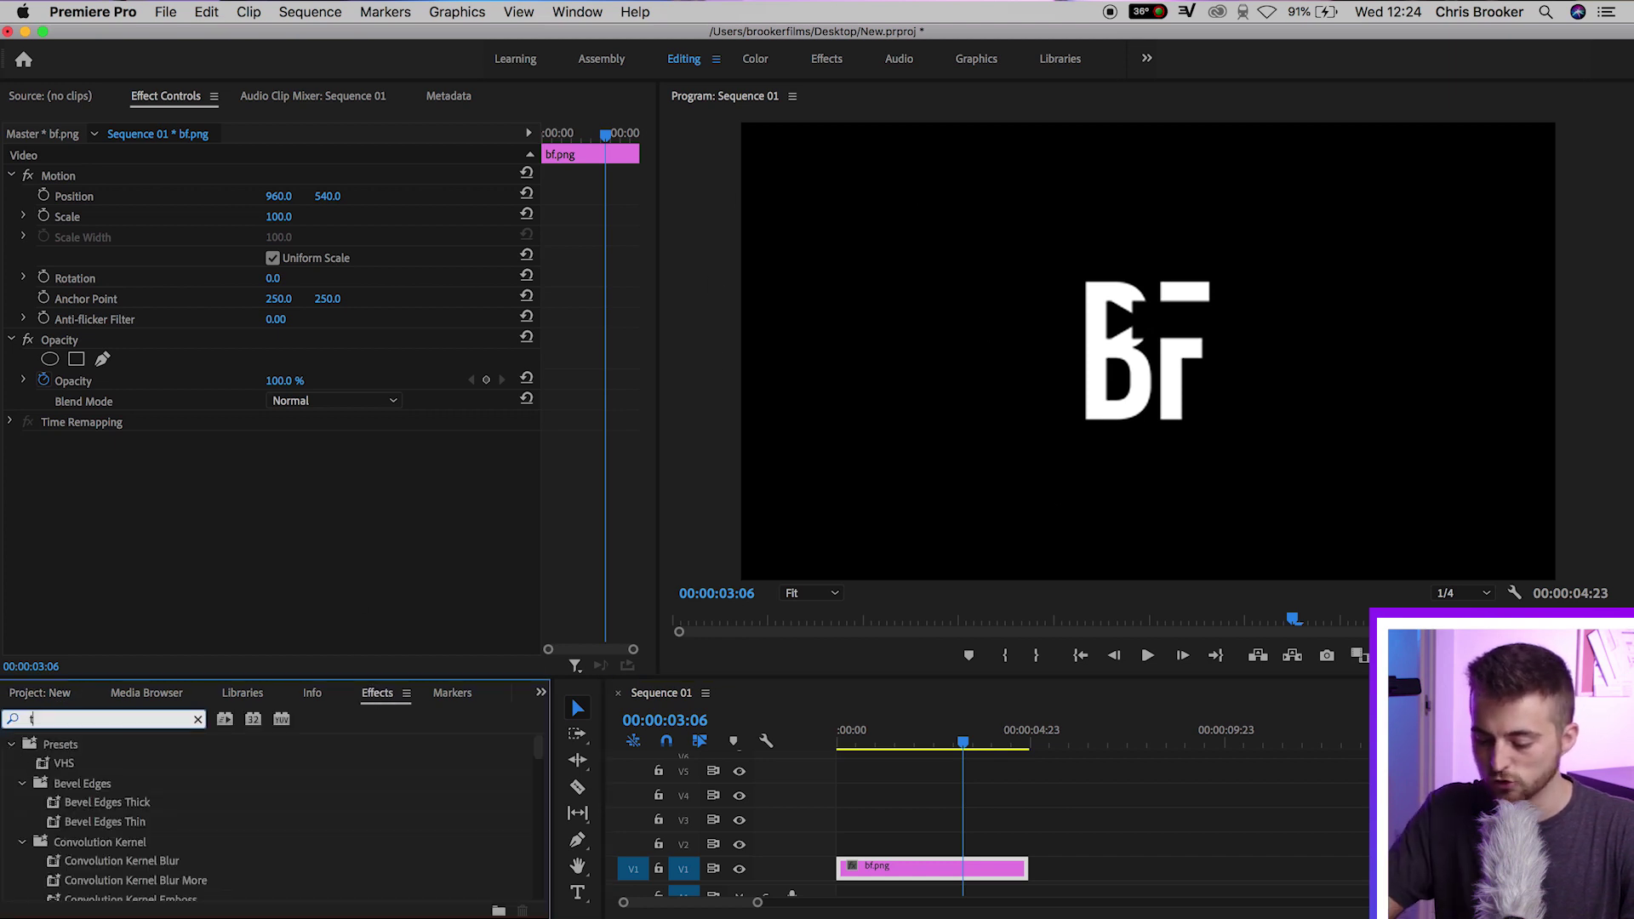
text(sform)
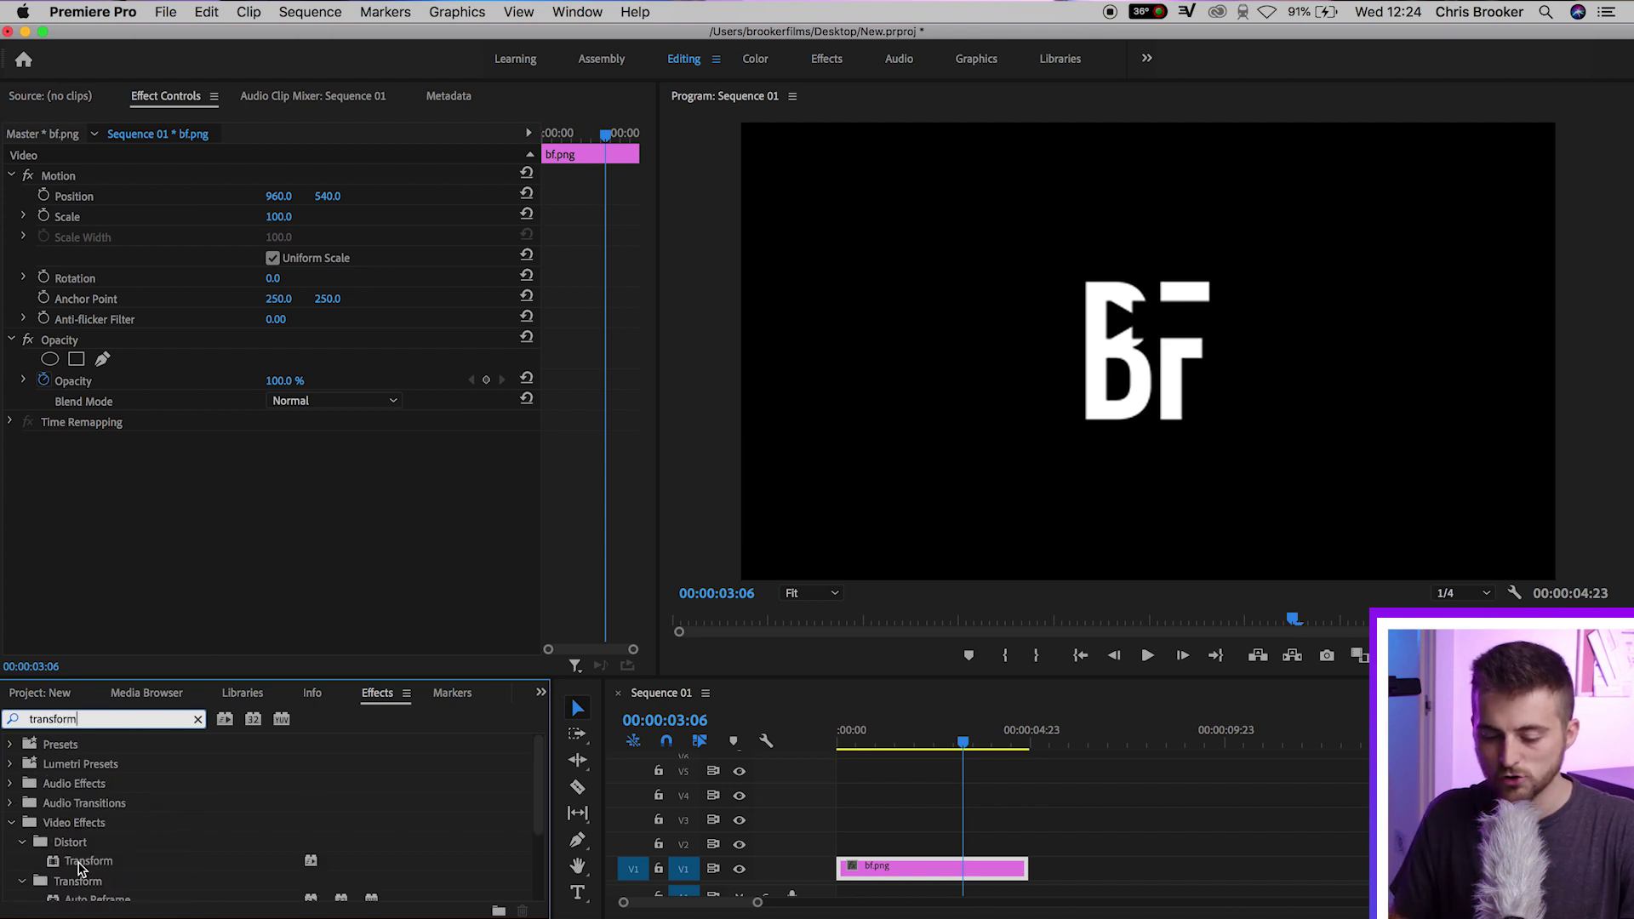
click(79, 863)
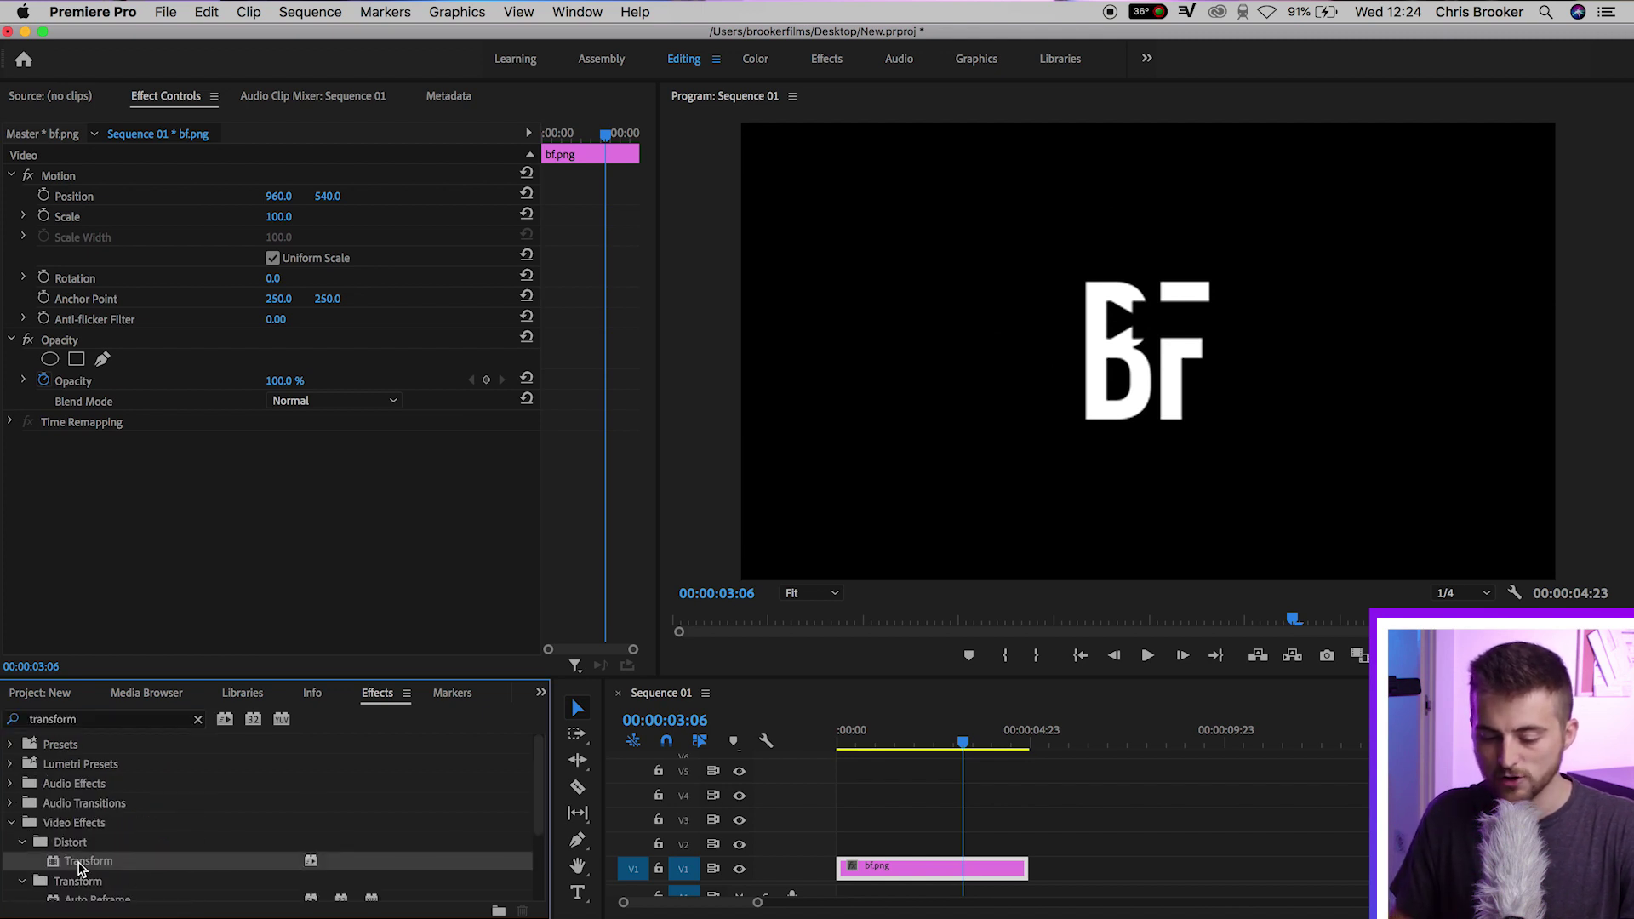
drag(1128, 915, 927, 876)
drag(945, 736, 830, 737)
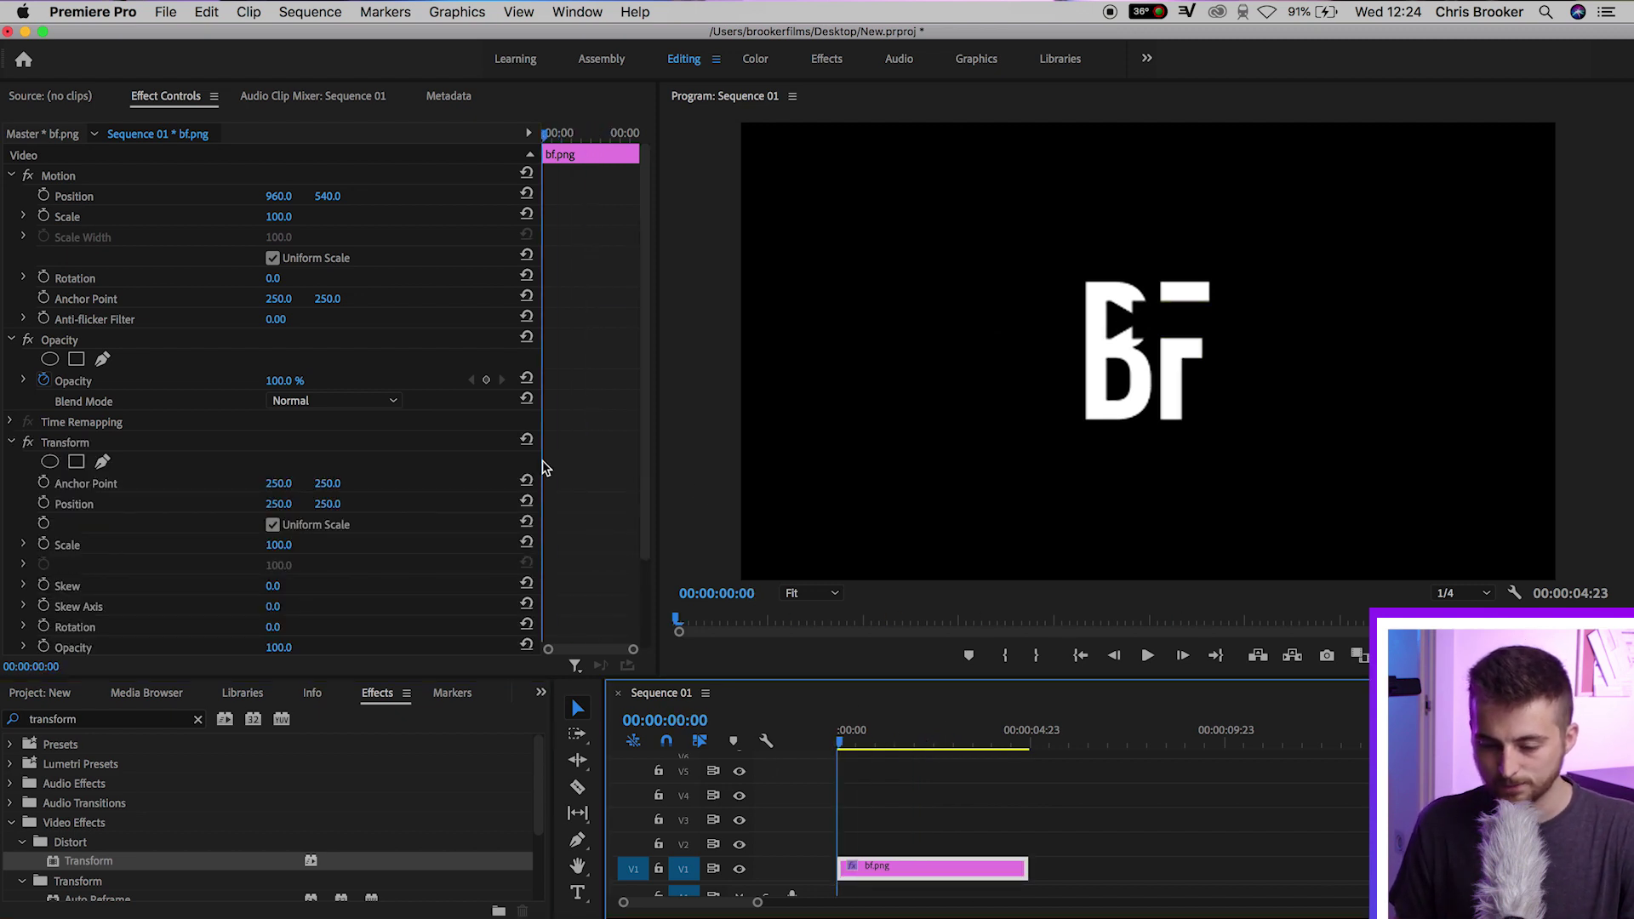
scroll(546, 469, down, 5)
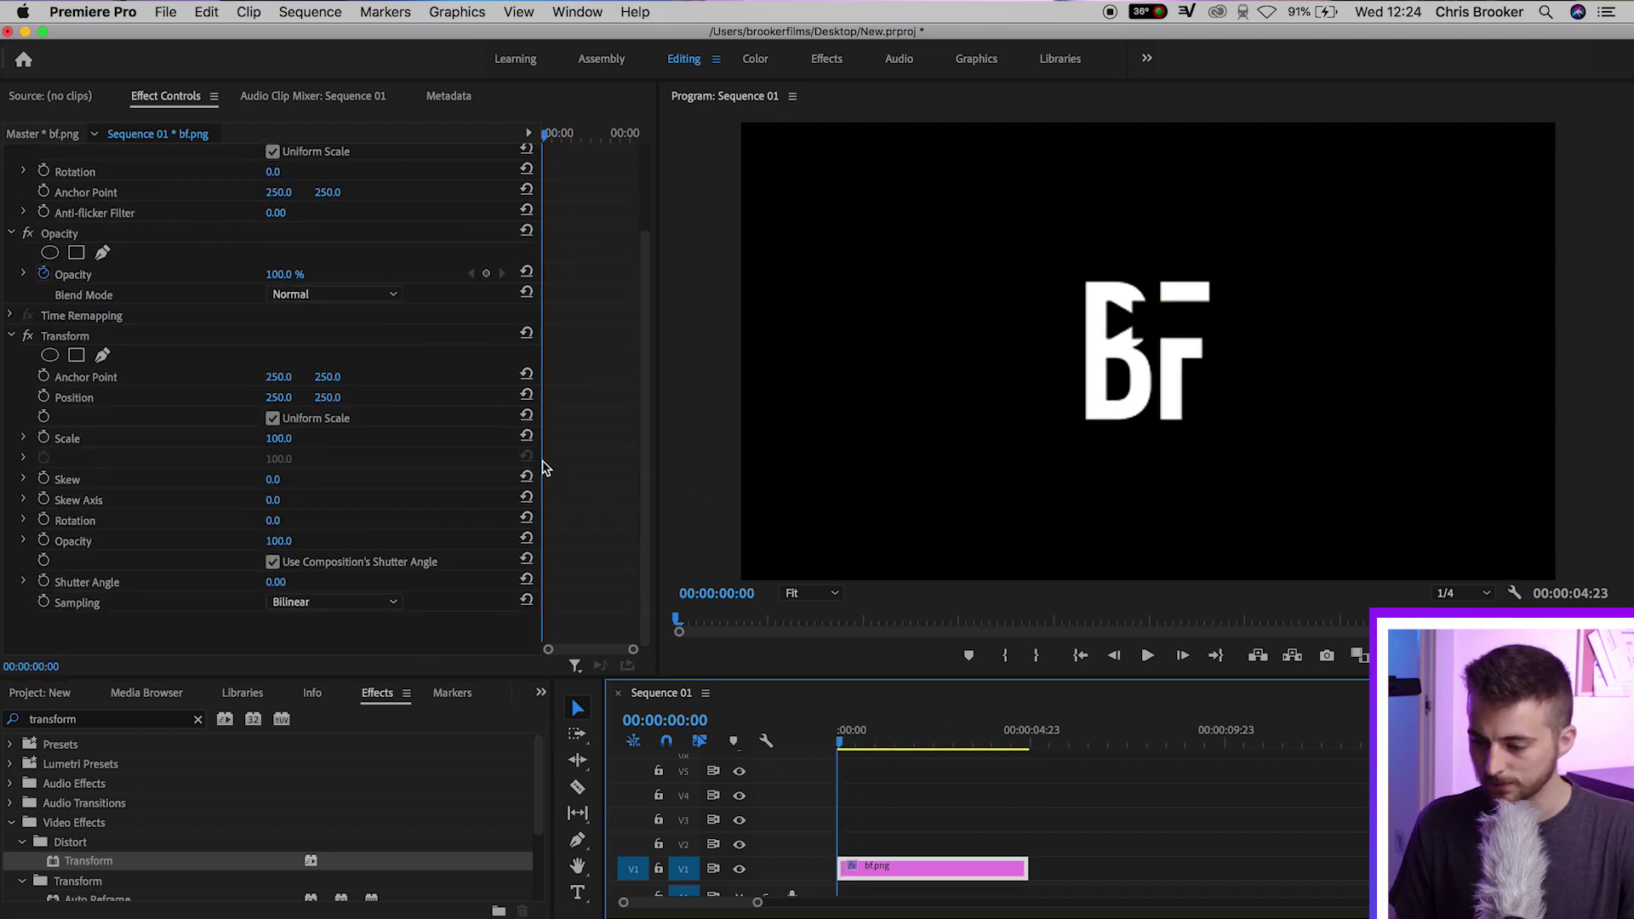
click(91, 400)
click(78, 443)
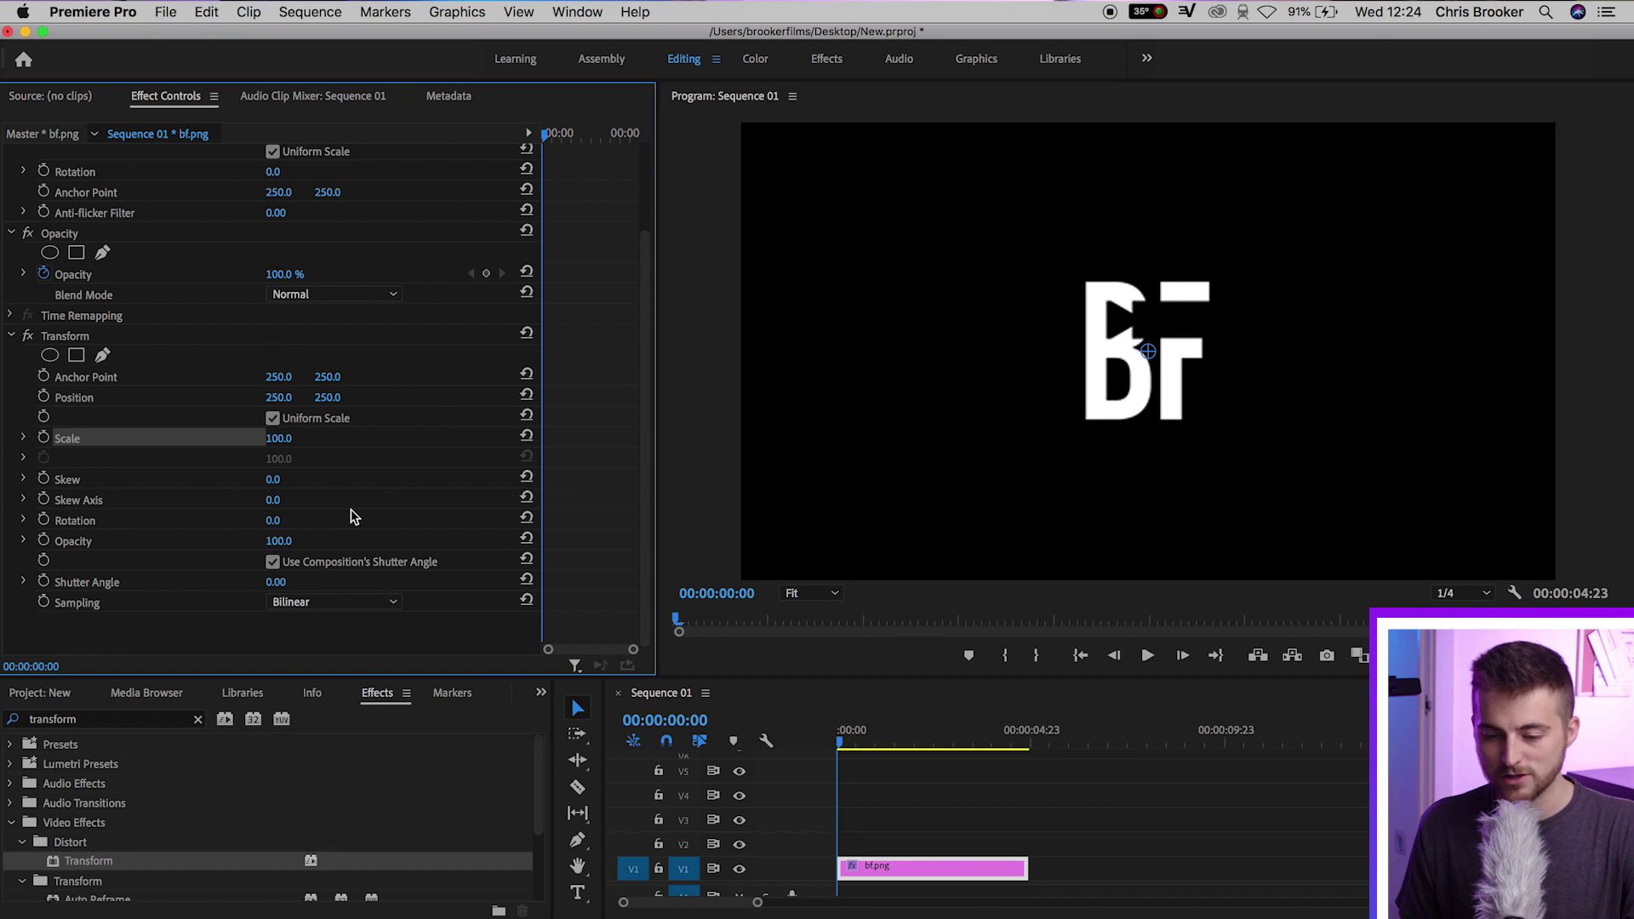
mouse_move(277, 385)
mouse_down()
mouse_move(326, 385)
mouse_move(183, 385)
mouse_move(276, 384)
mouse_up()
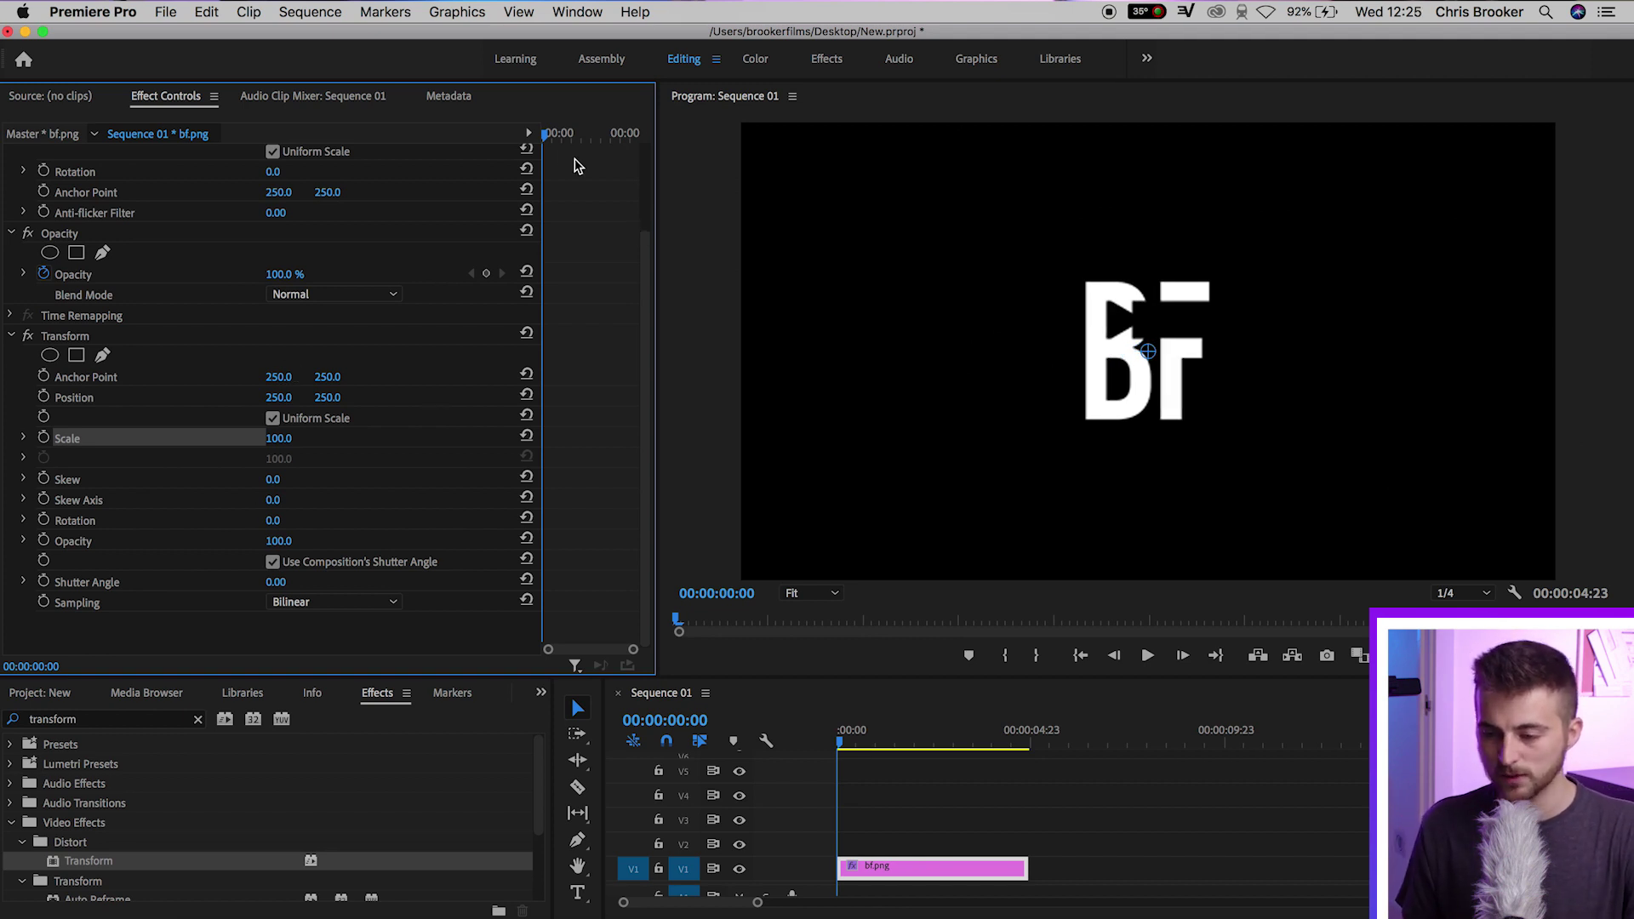
key(space)
key(space)
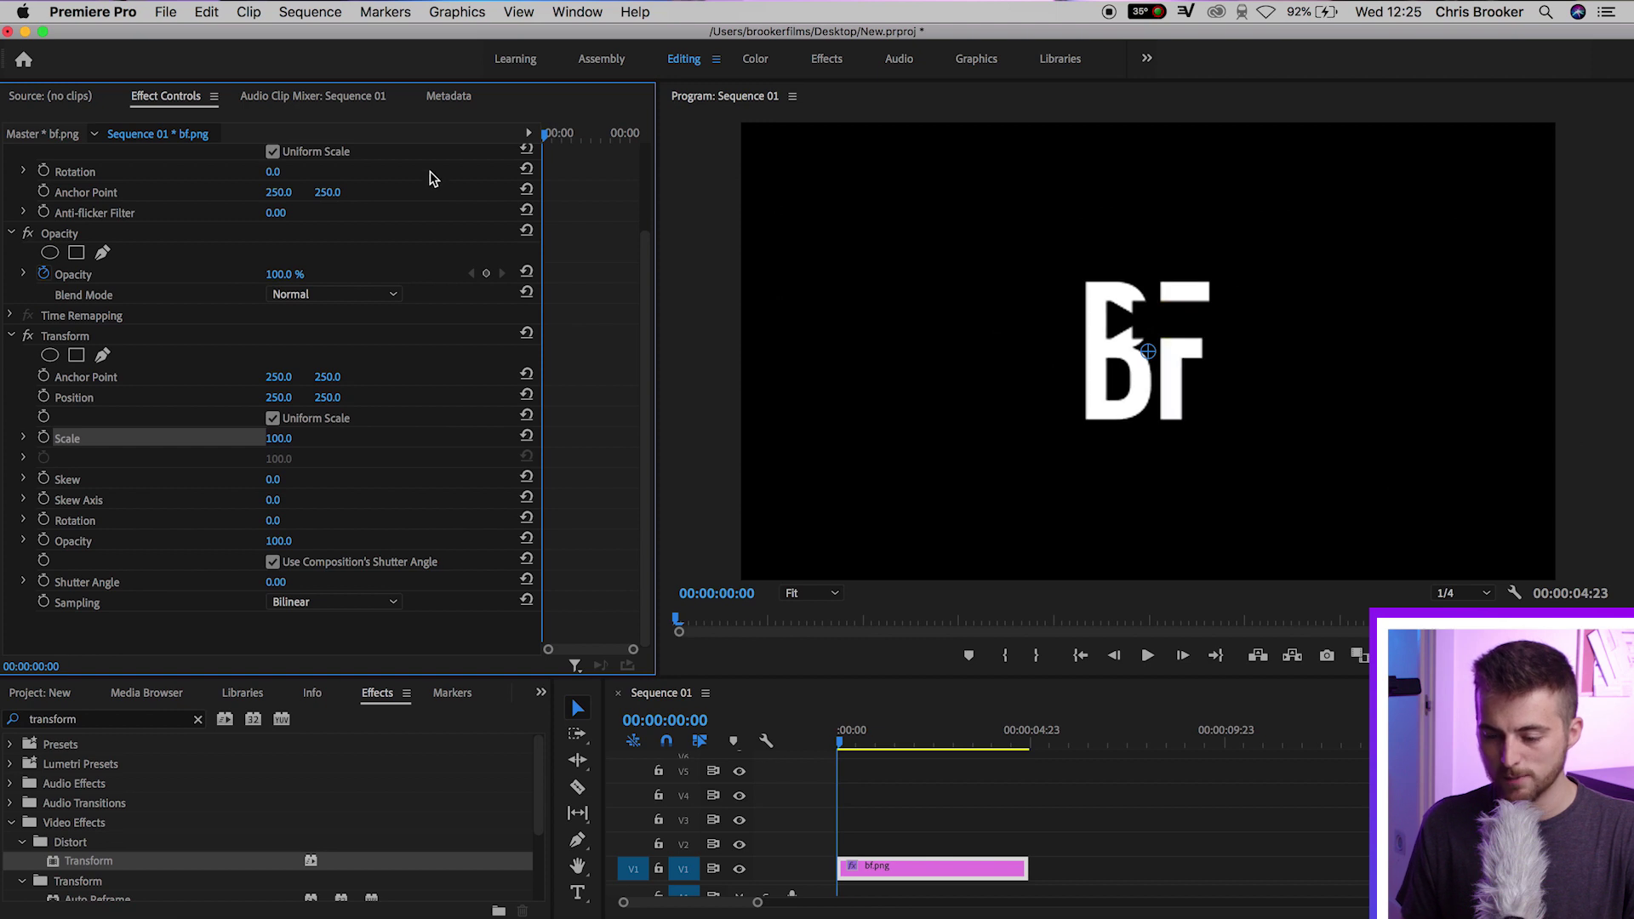
Keyframe Transform Scale at 0 on frame 0, 131 at frame 4, and 100 at frame 8
click(279, 437)
key(Return)
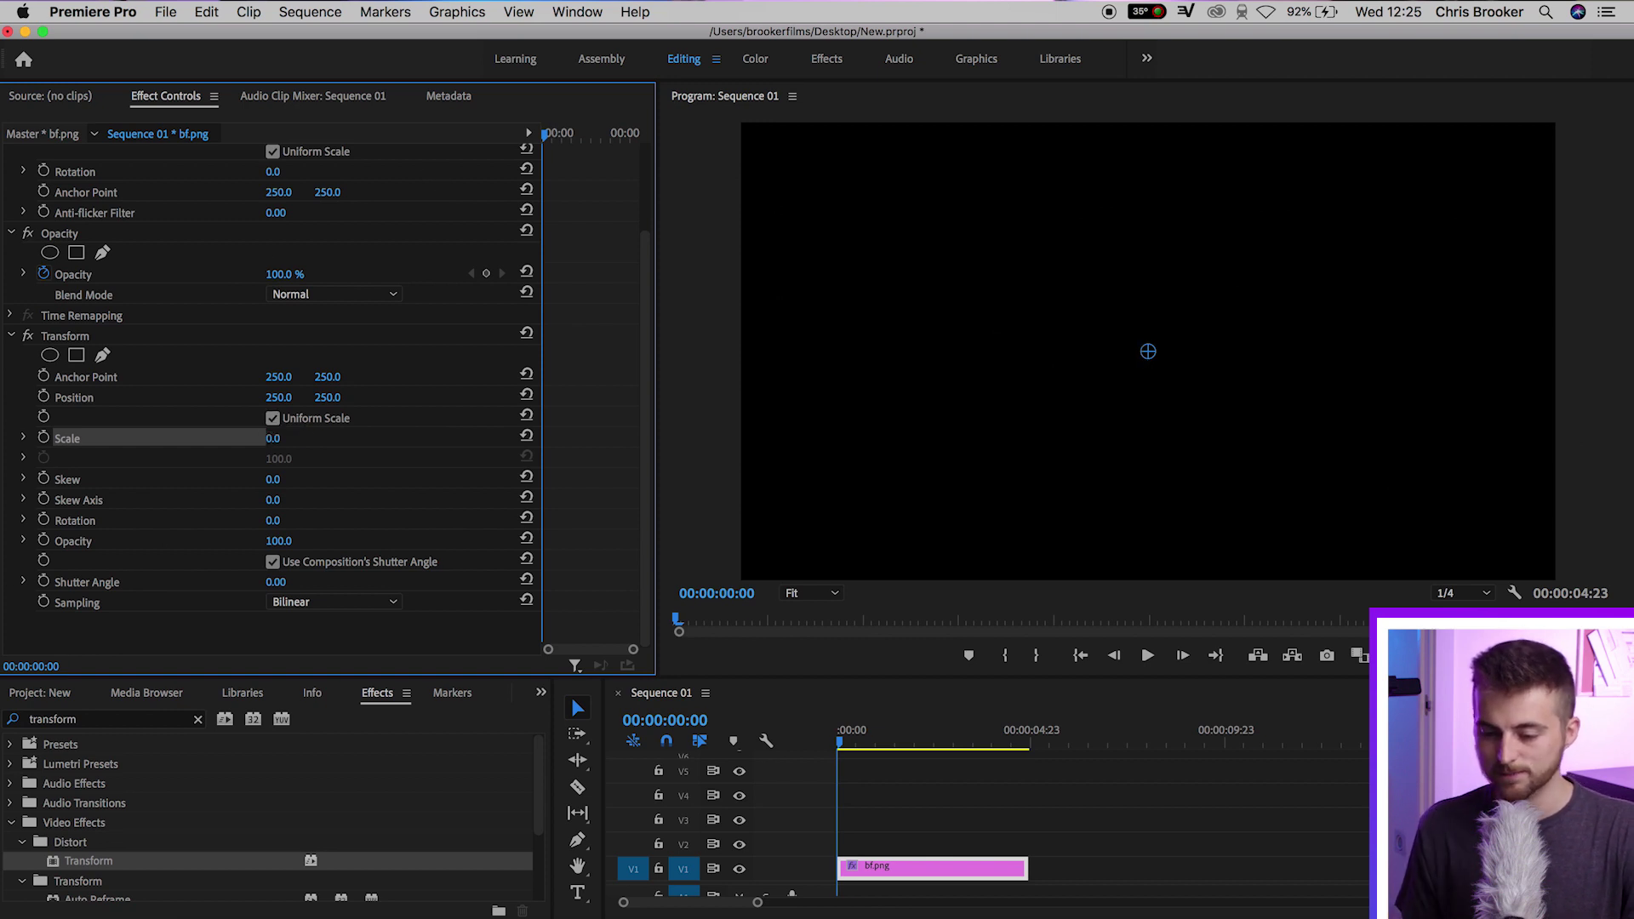
click(44, 439)
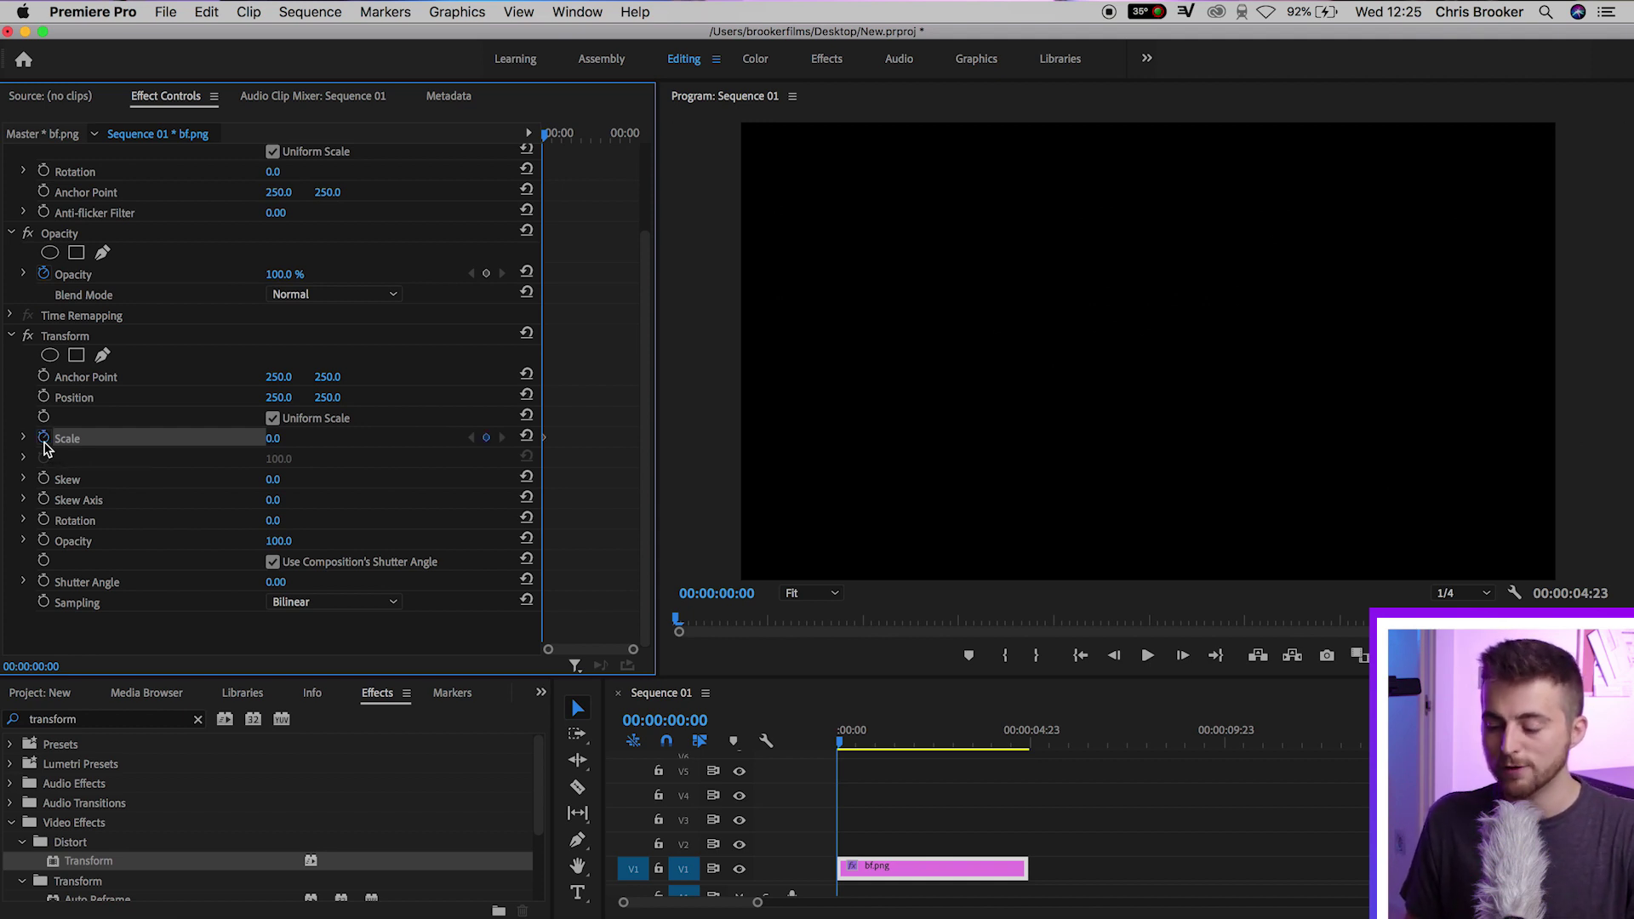
key(Right)
key(Right)
key(Right)
key(Right)
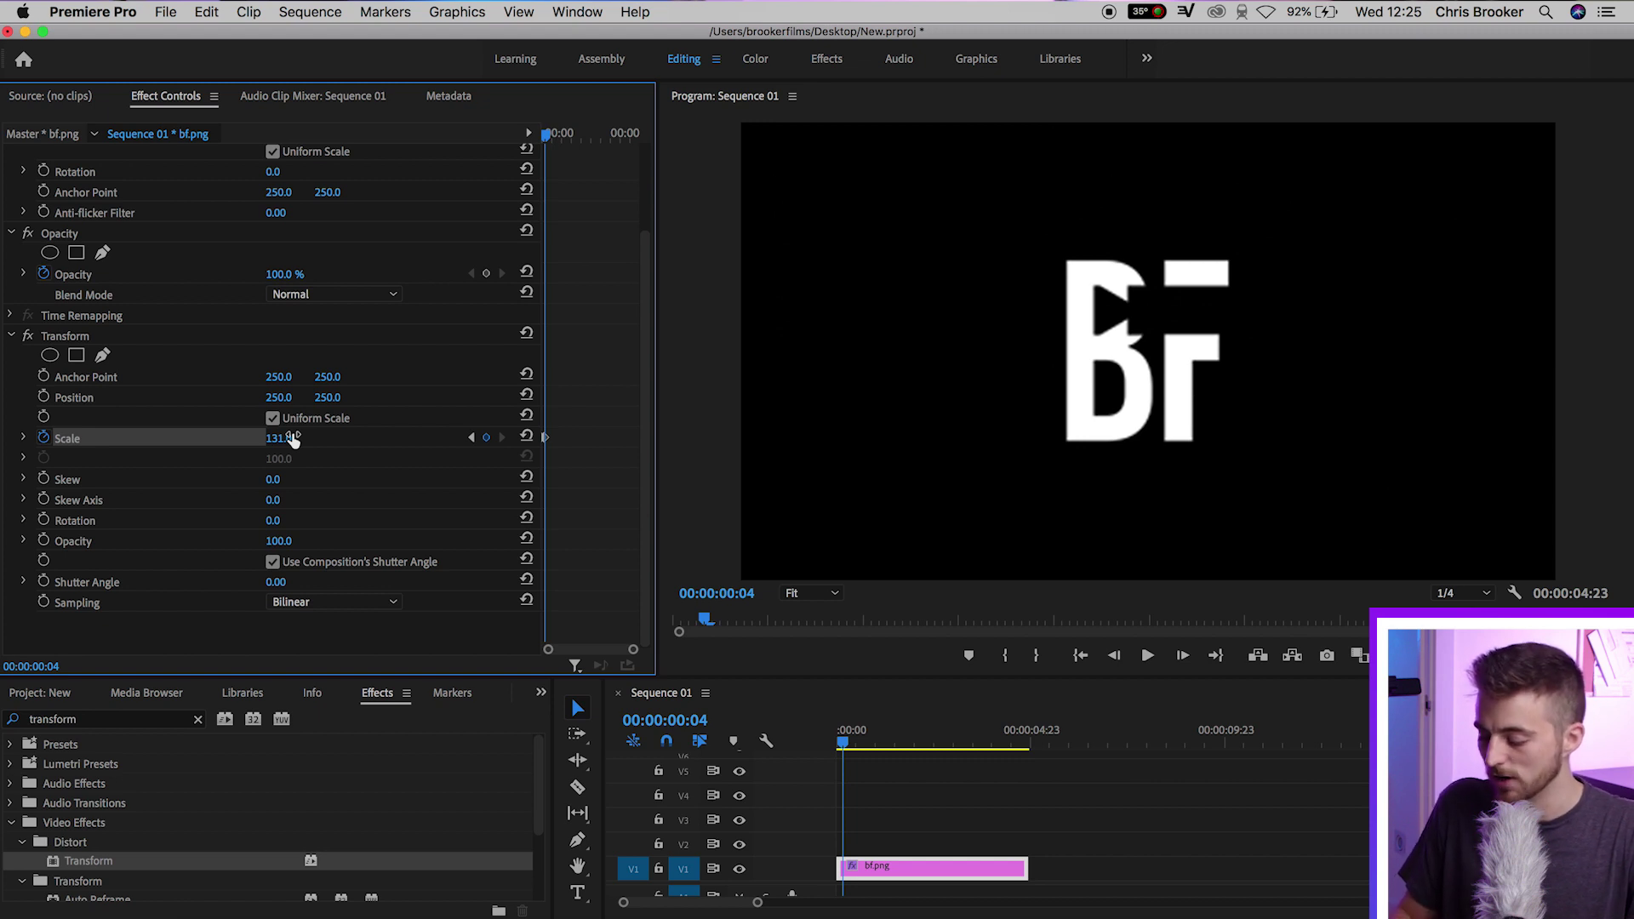
key(Right)
key(Right)
key(Right)
key(Right)
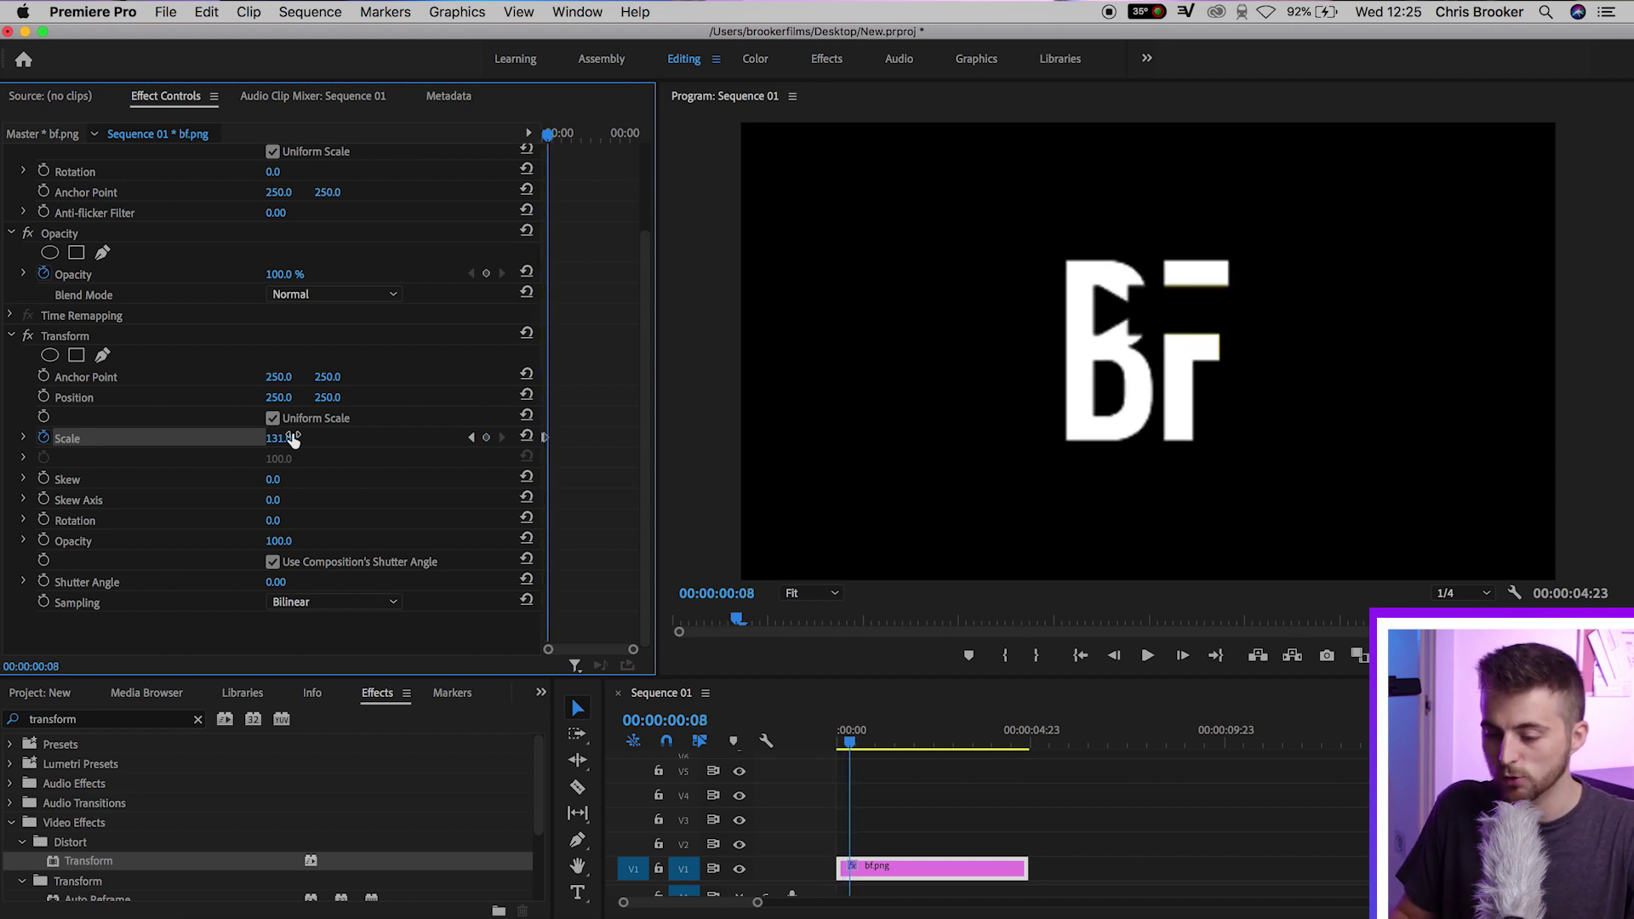
click(292, 438)
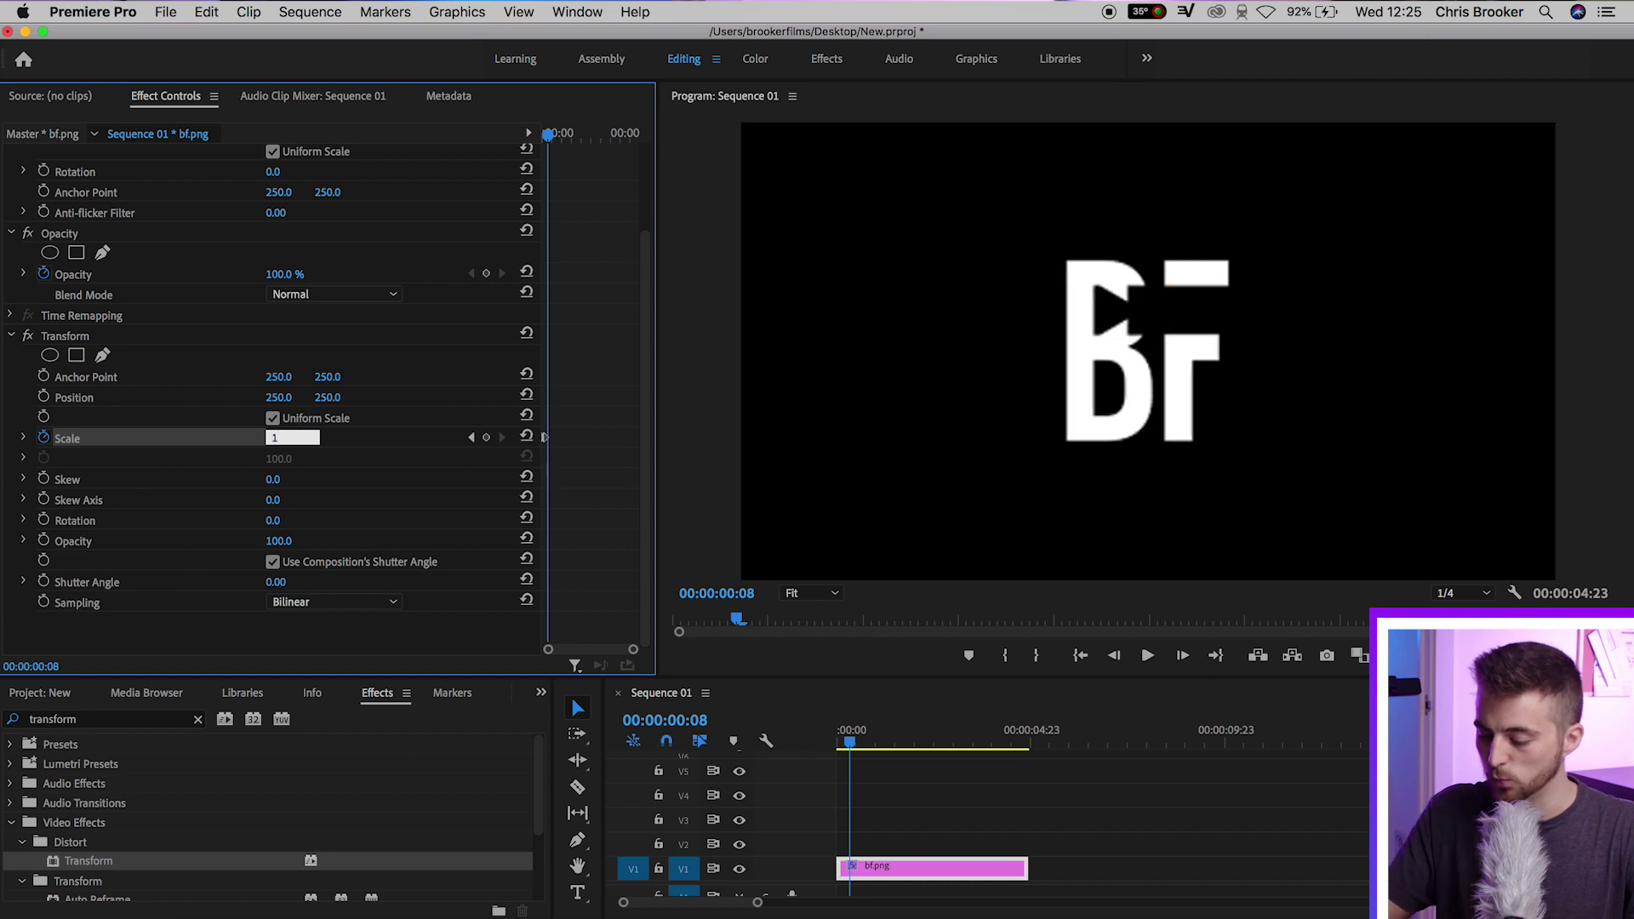
key(Return)
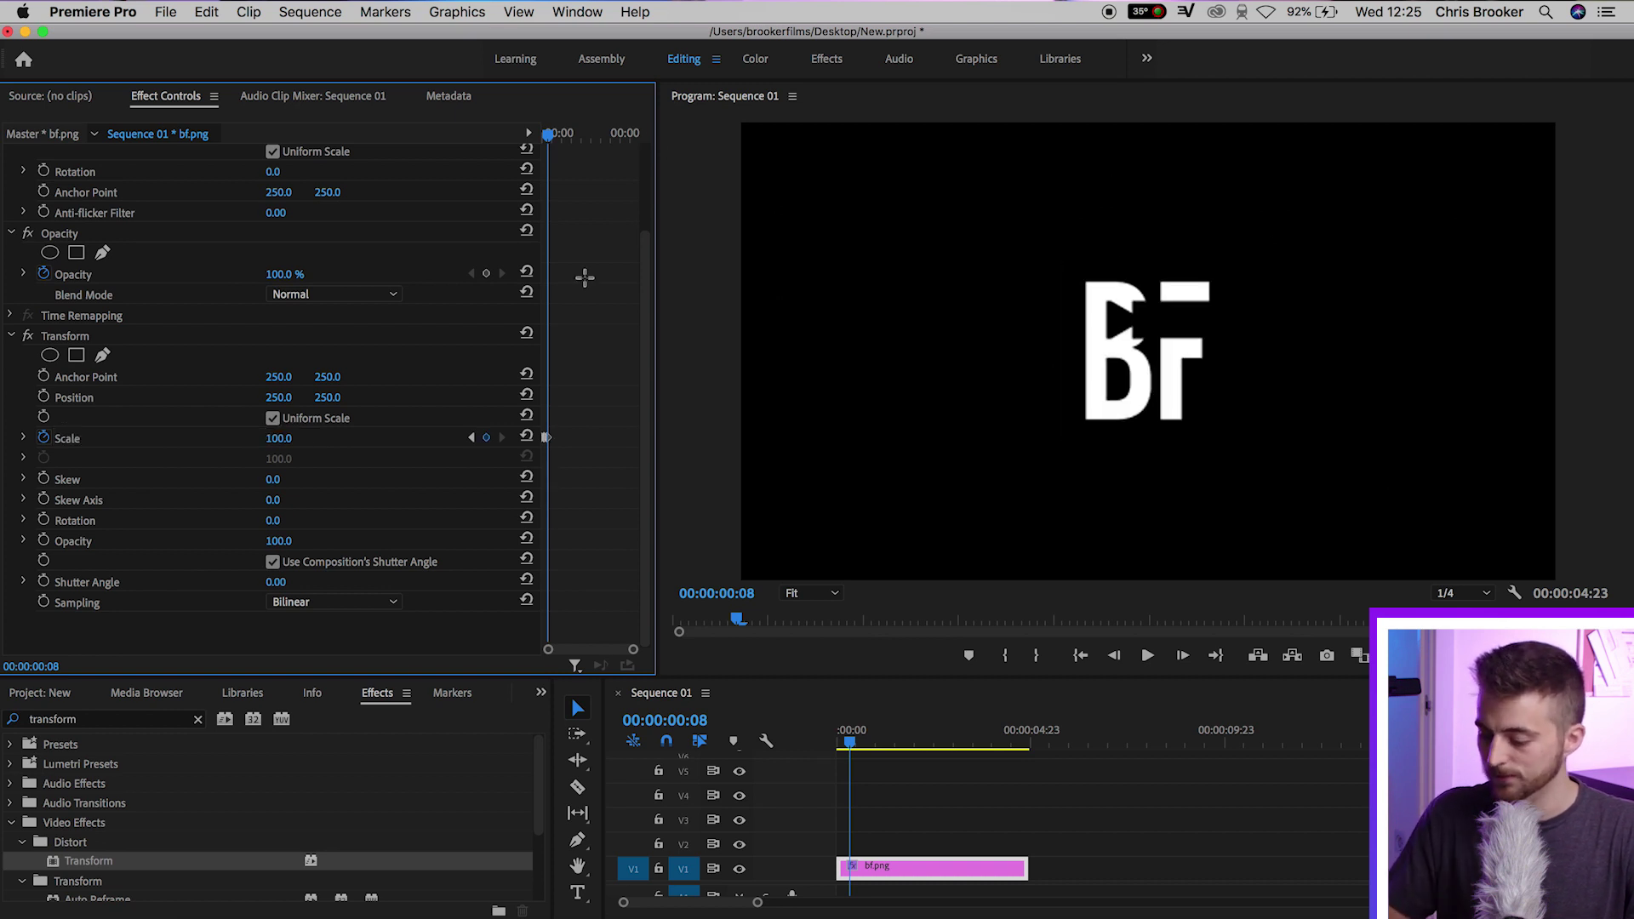
Return to the clip start and play back the scale pop
scroll(584, 277, up, 2)
drag(550, 140, 418, 145)
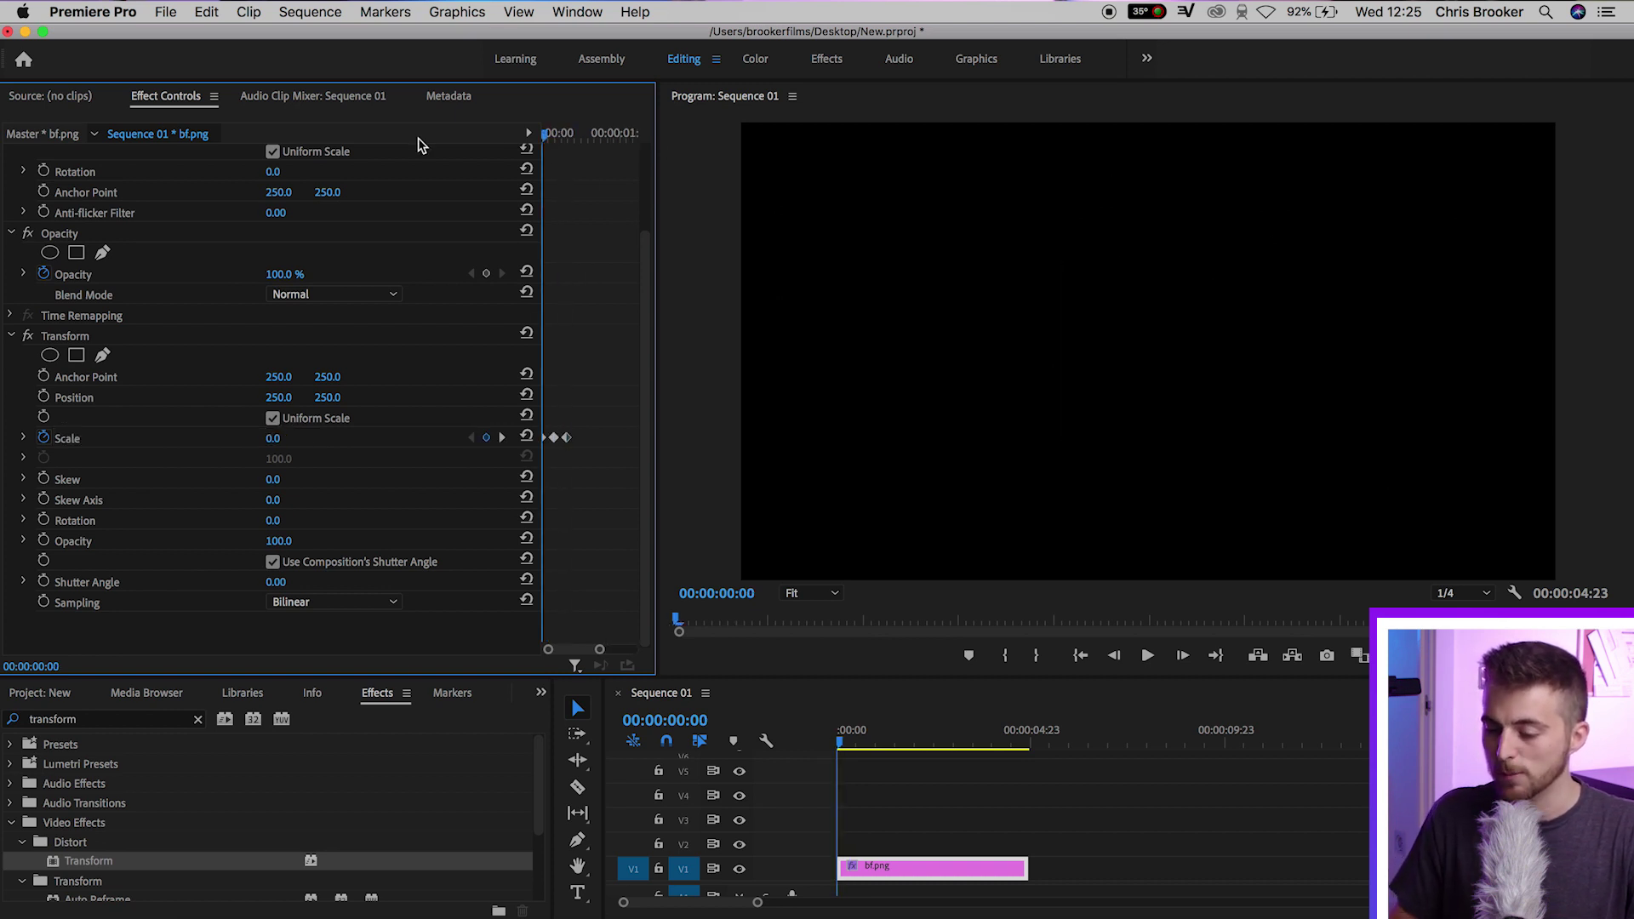
key(space)
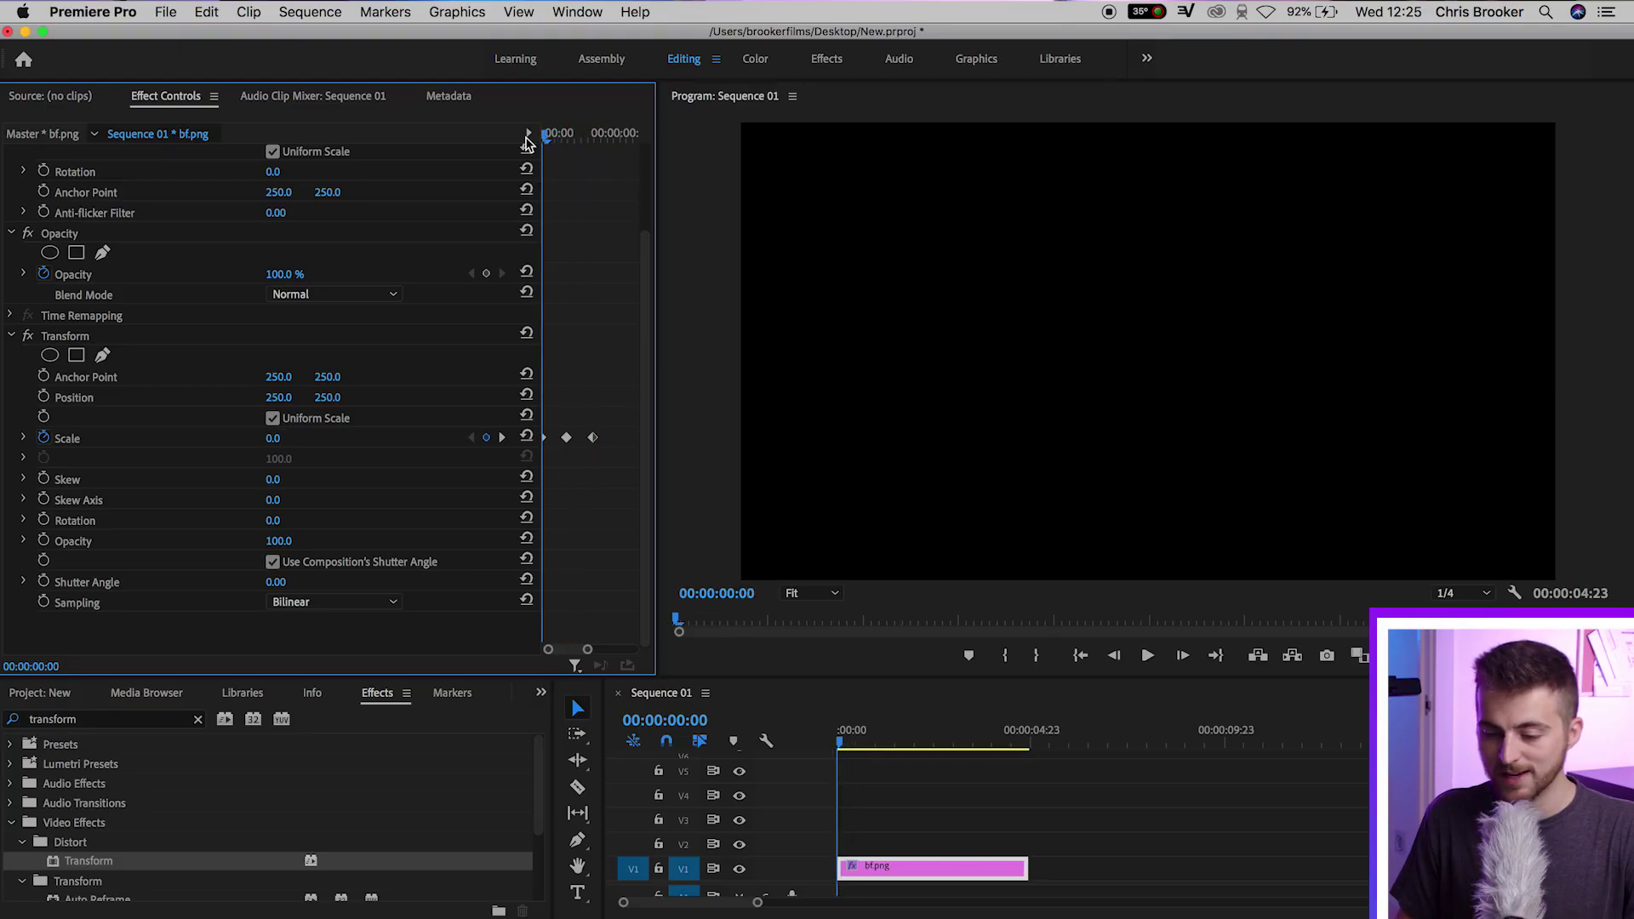
Add Transform Rotation keyframes at frames 0, 4 and 8, then return to frame 4
click(105, 526)
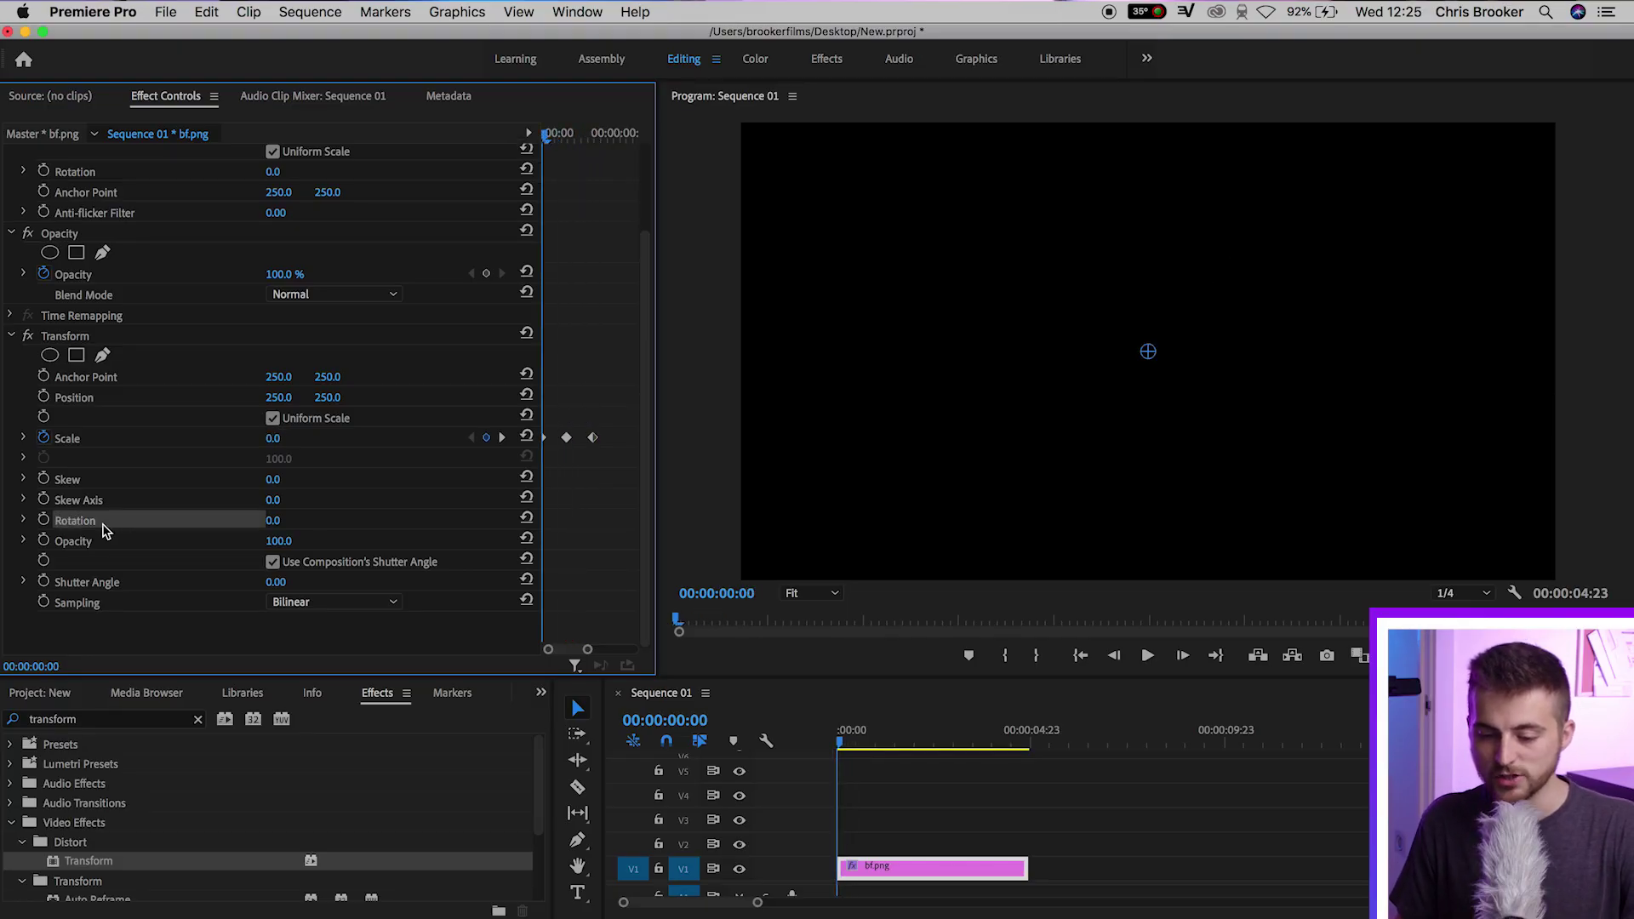
click(46, 522)
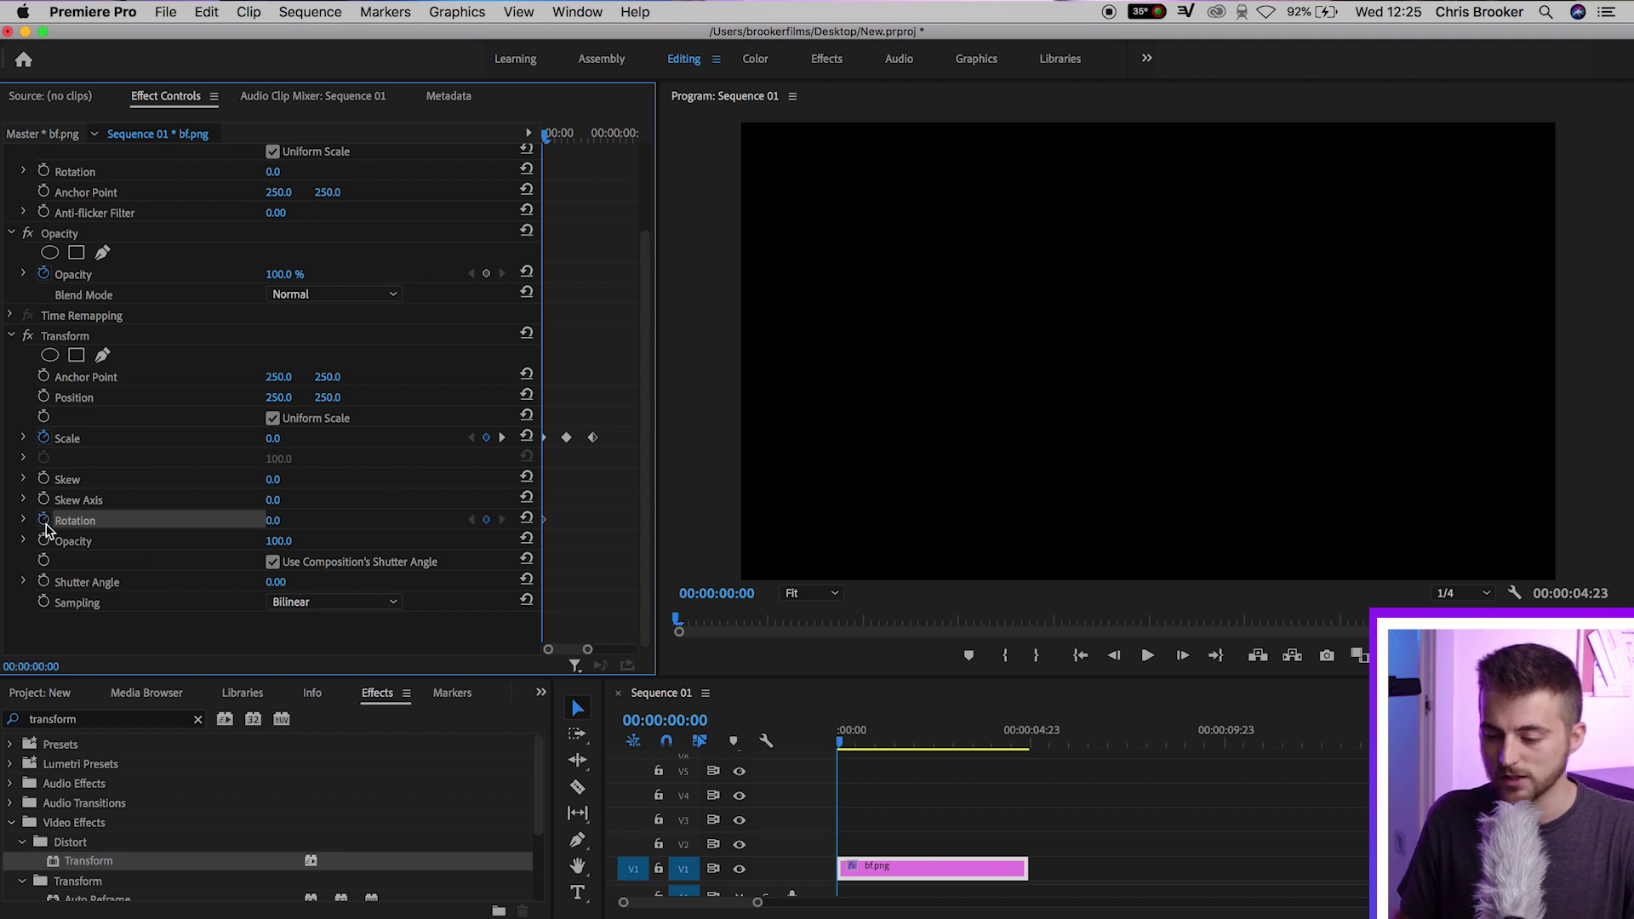
key(Right)
key(Right)
key(Right)
key(Right)
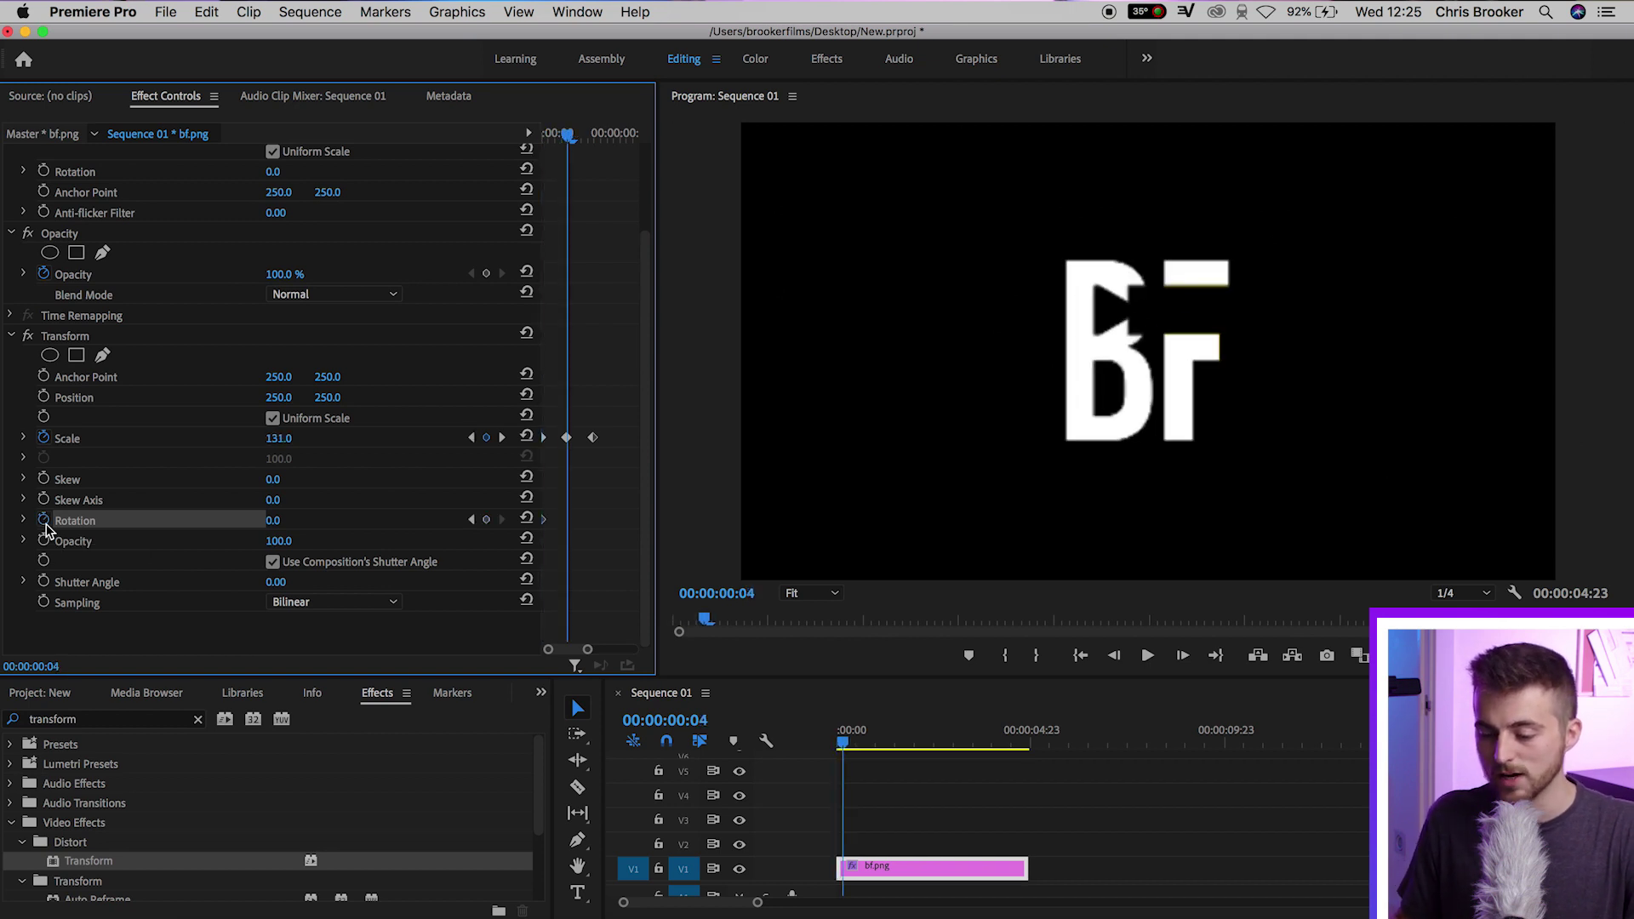
click(486, 521)
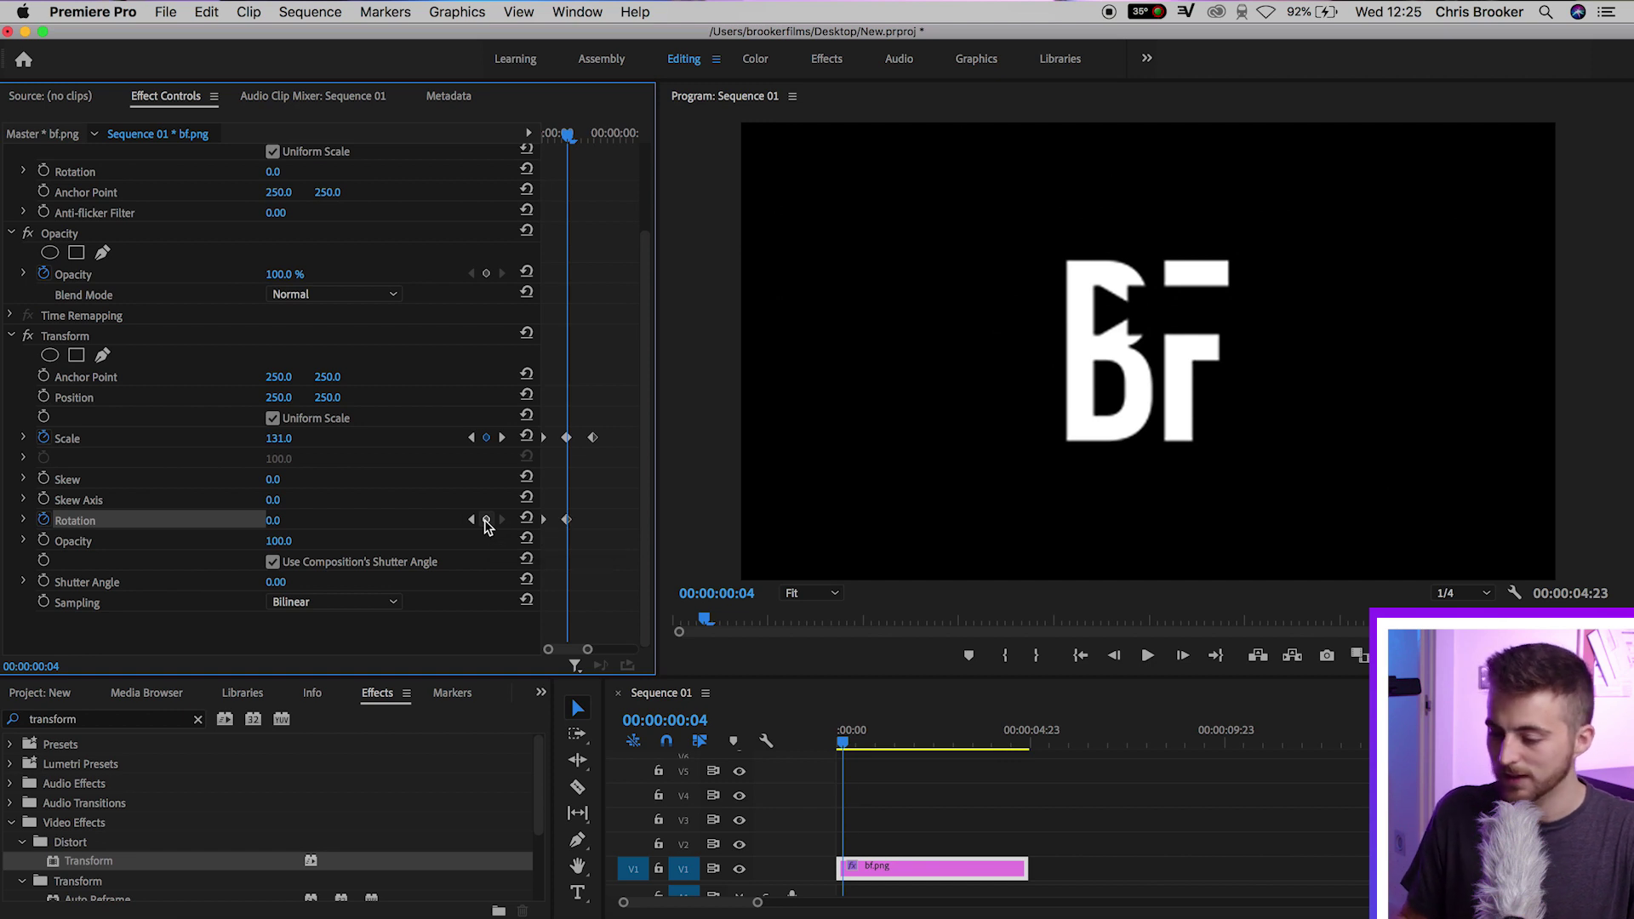
key(Right)
key(Right)
key(Right)
key(Right)
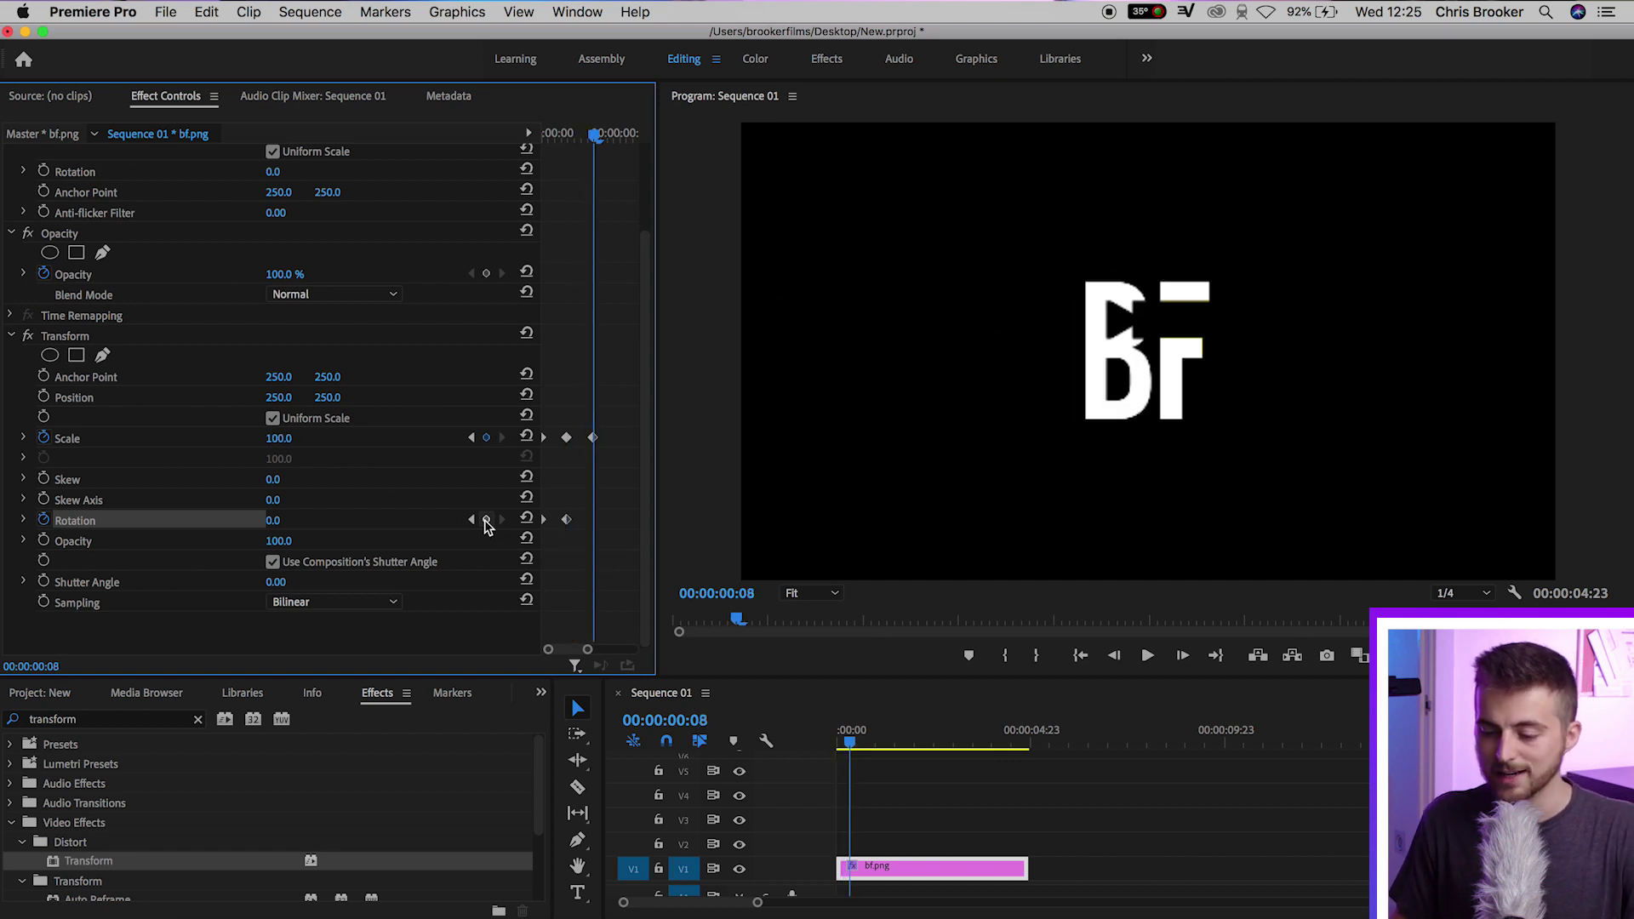
click(486, 521)
drag(594, 132, 568, 132)
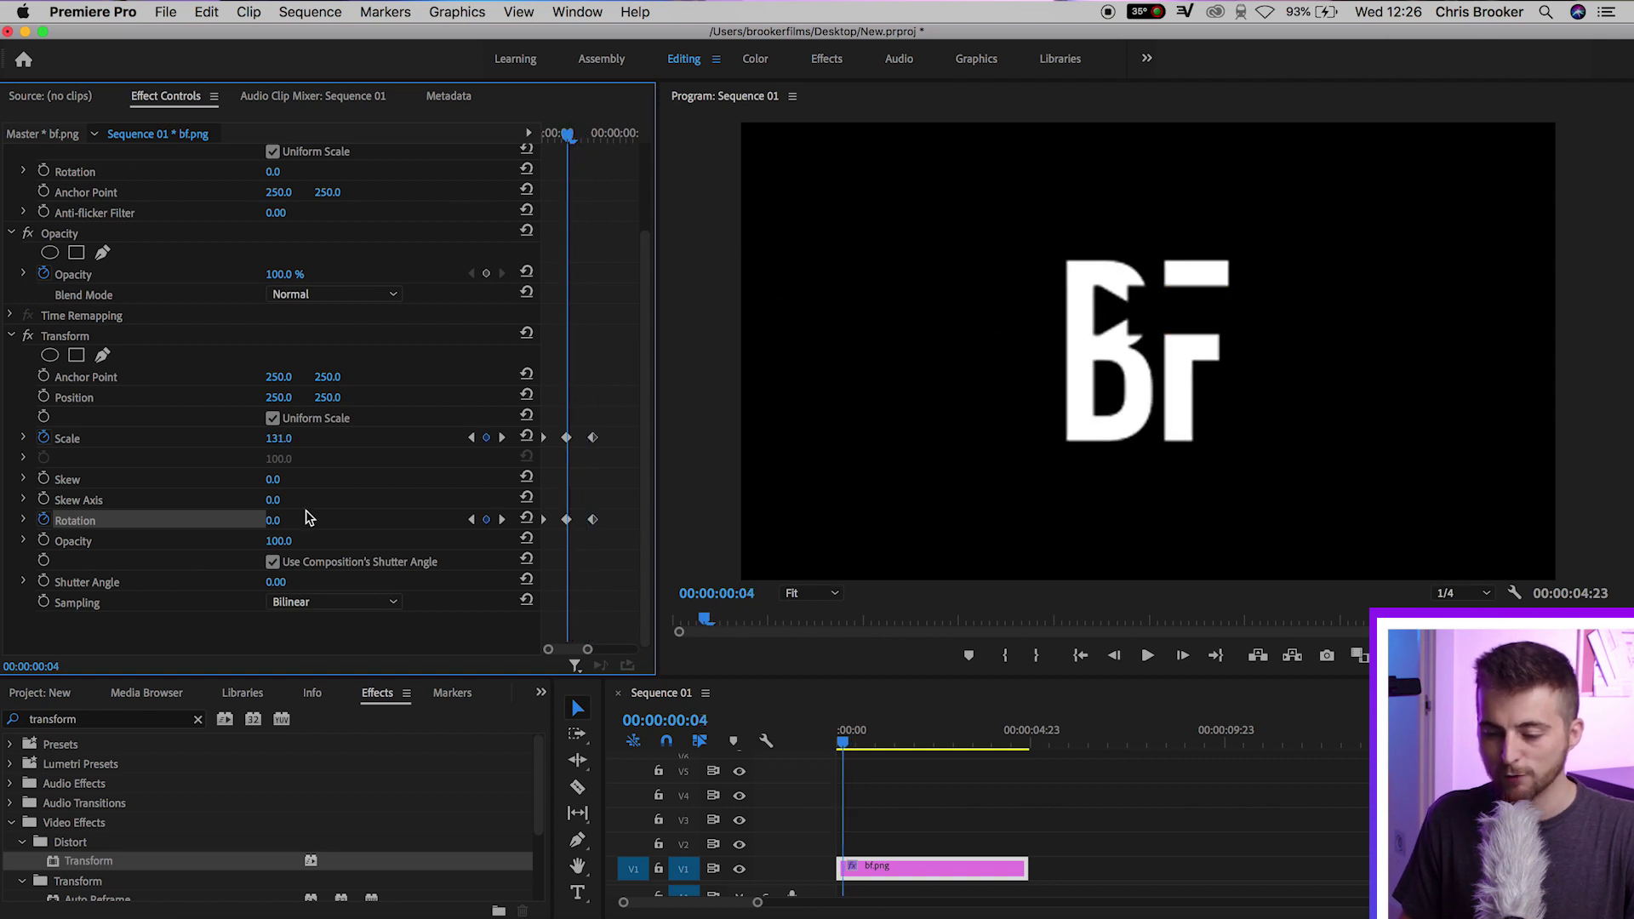
Set Transform Rotation to about 23° at frame 4, -85° at frame 0, and 0° at frame 8
drag(274, 520, 293, 520)
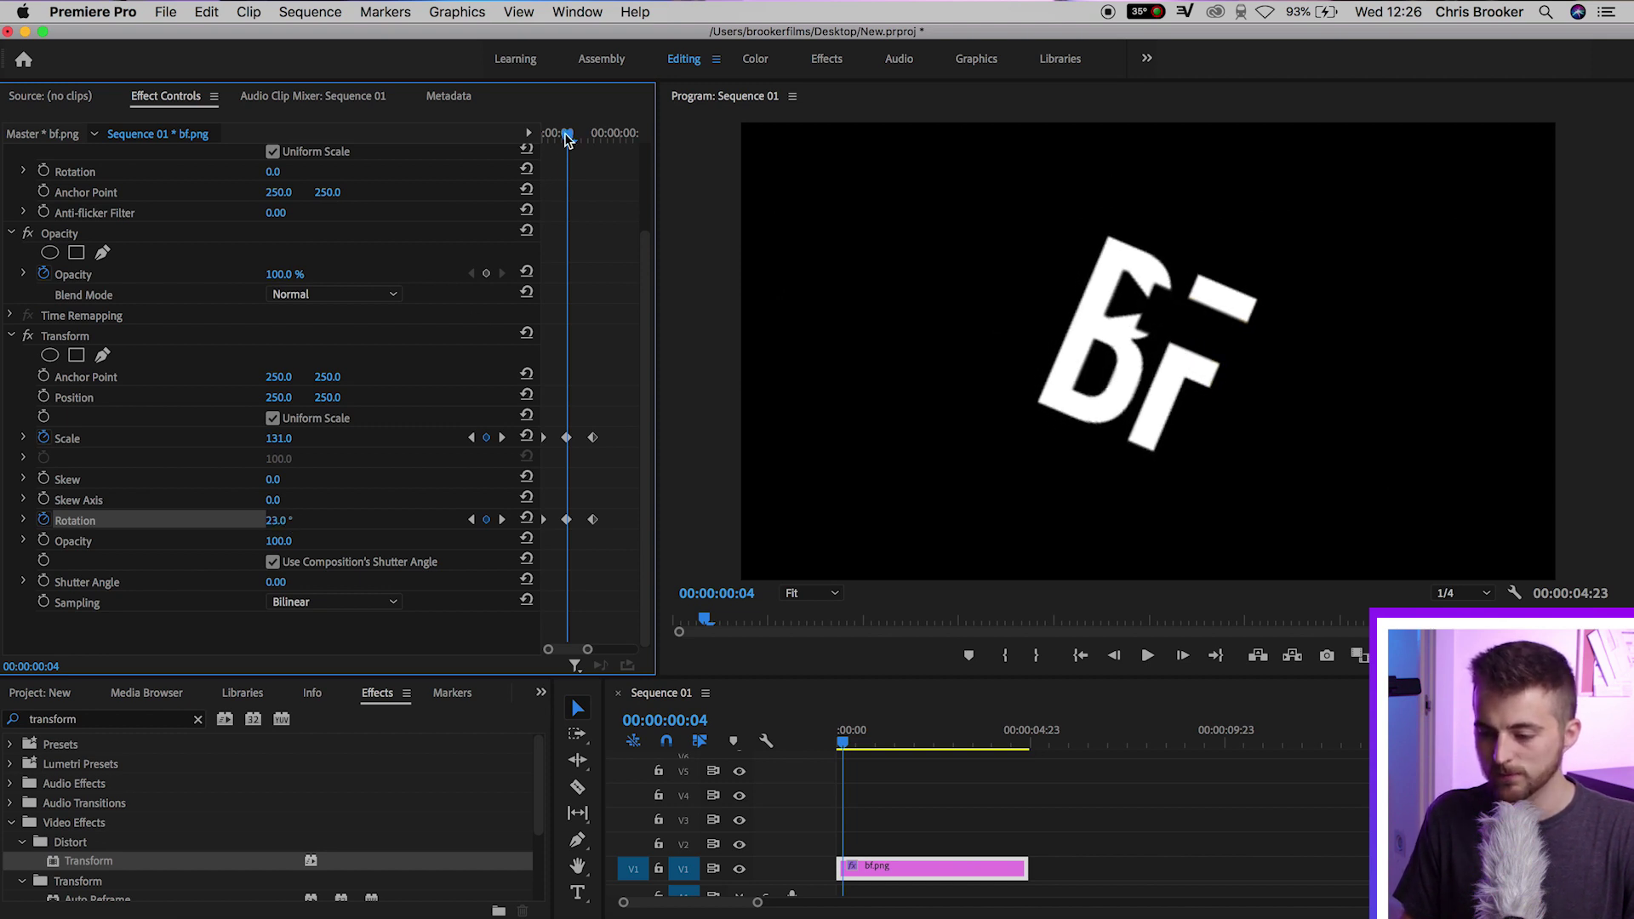
drag(568, 139, 540, 139)
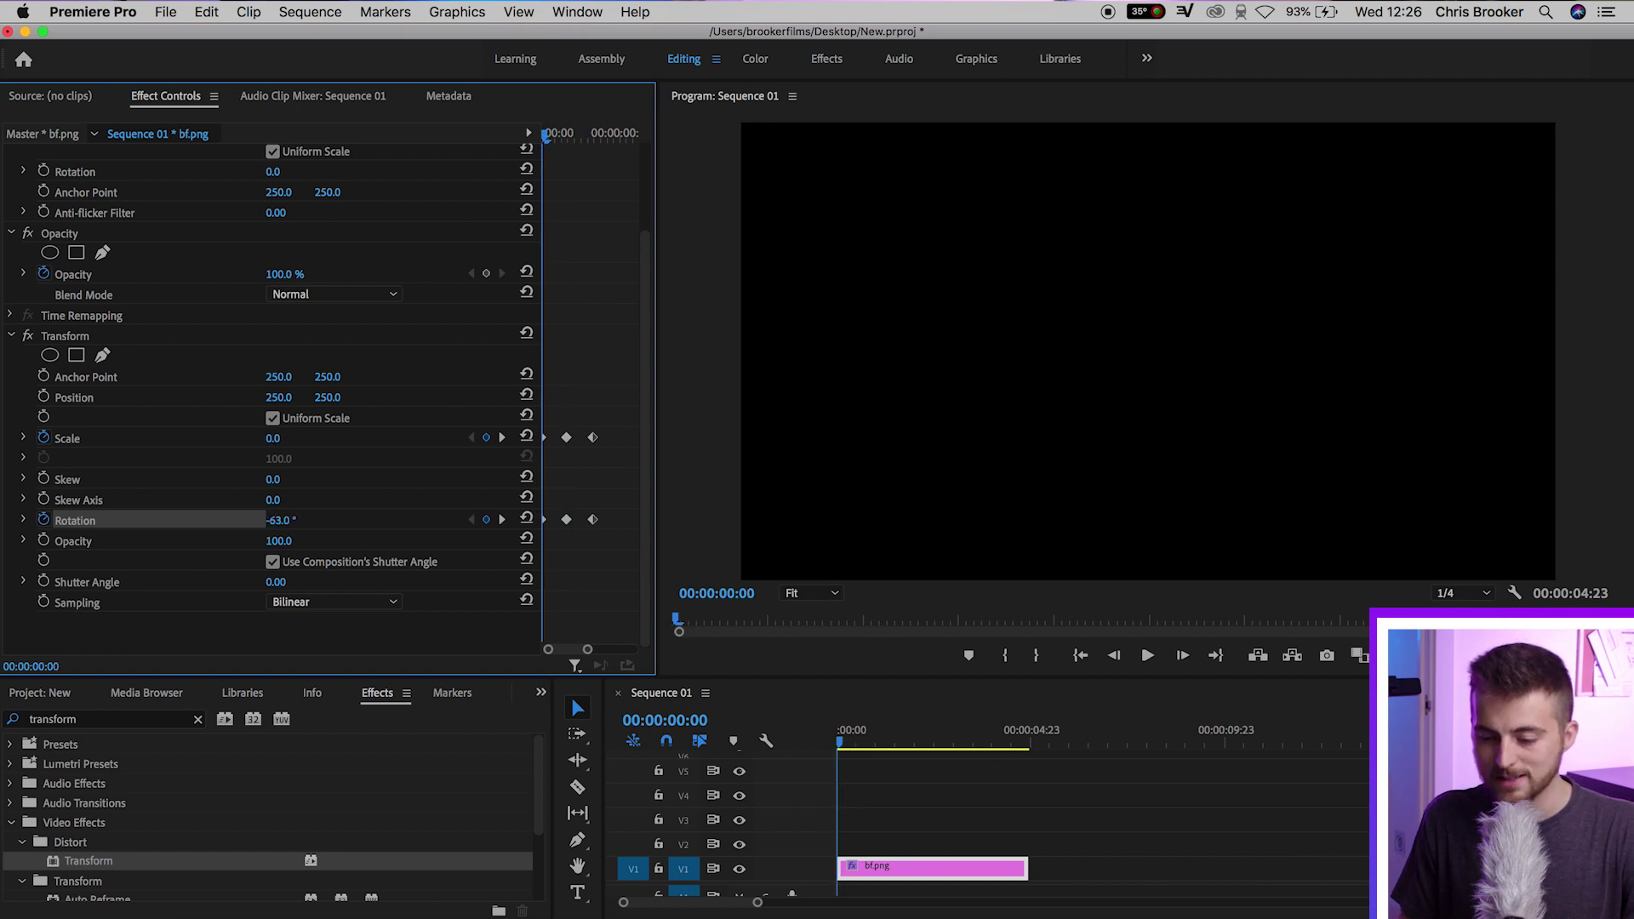
key(Right)
key(Right)
key(Right)
key(Right)
key(Right)
key(Right)
key(Right)
key(Right)
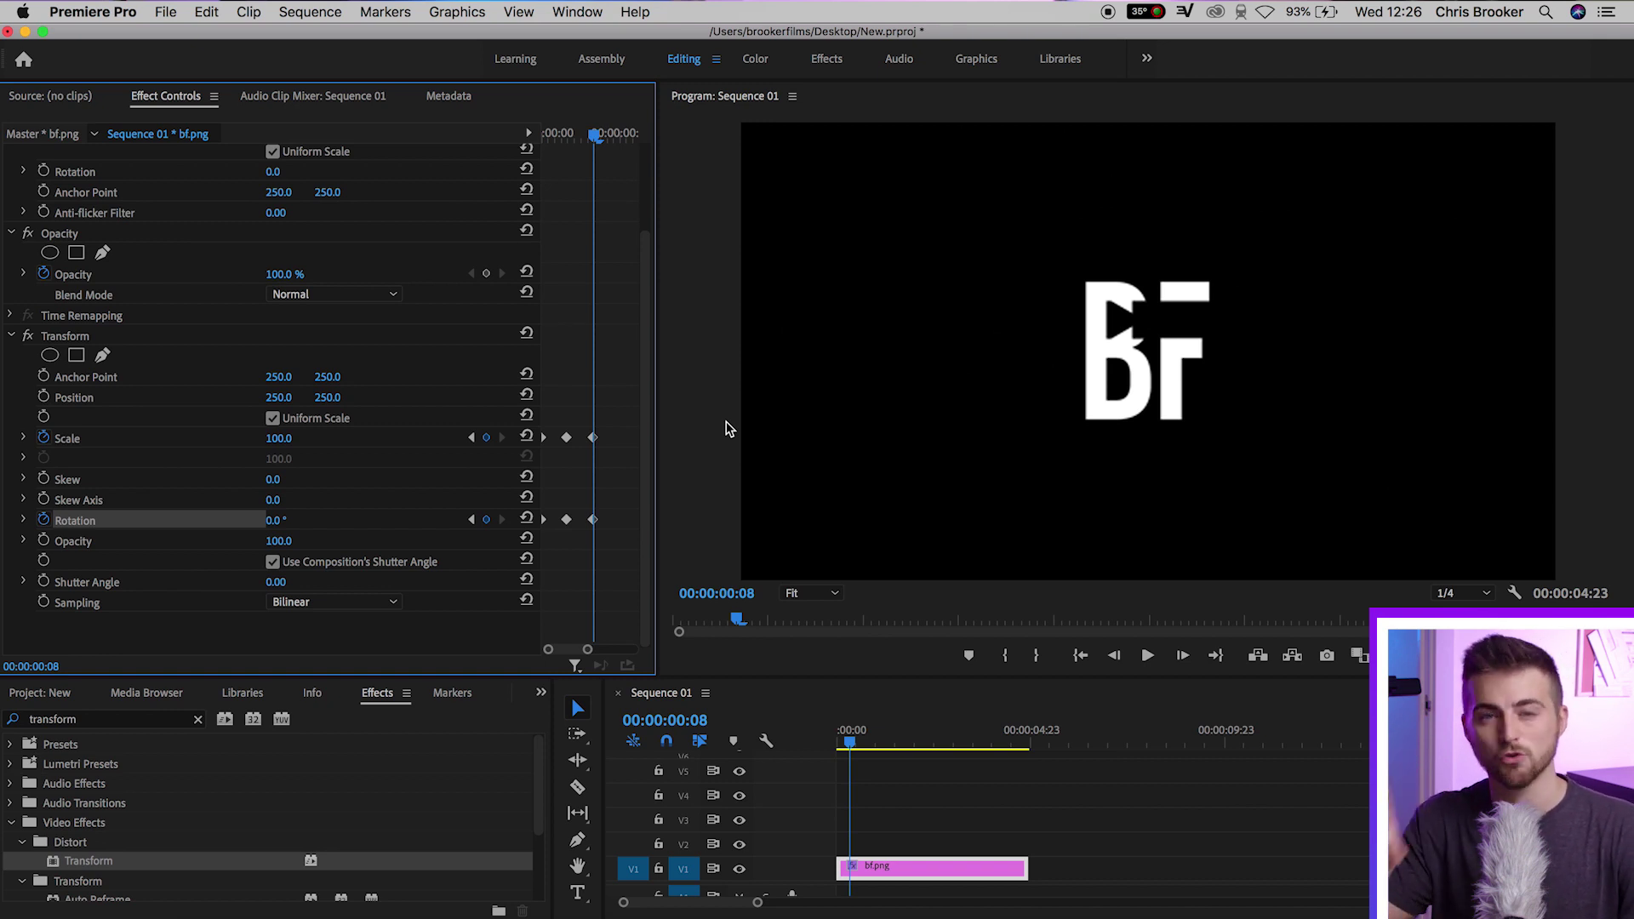
drag(284, 523, 278, 524)
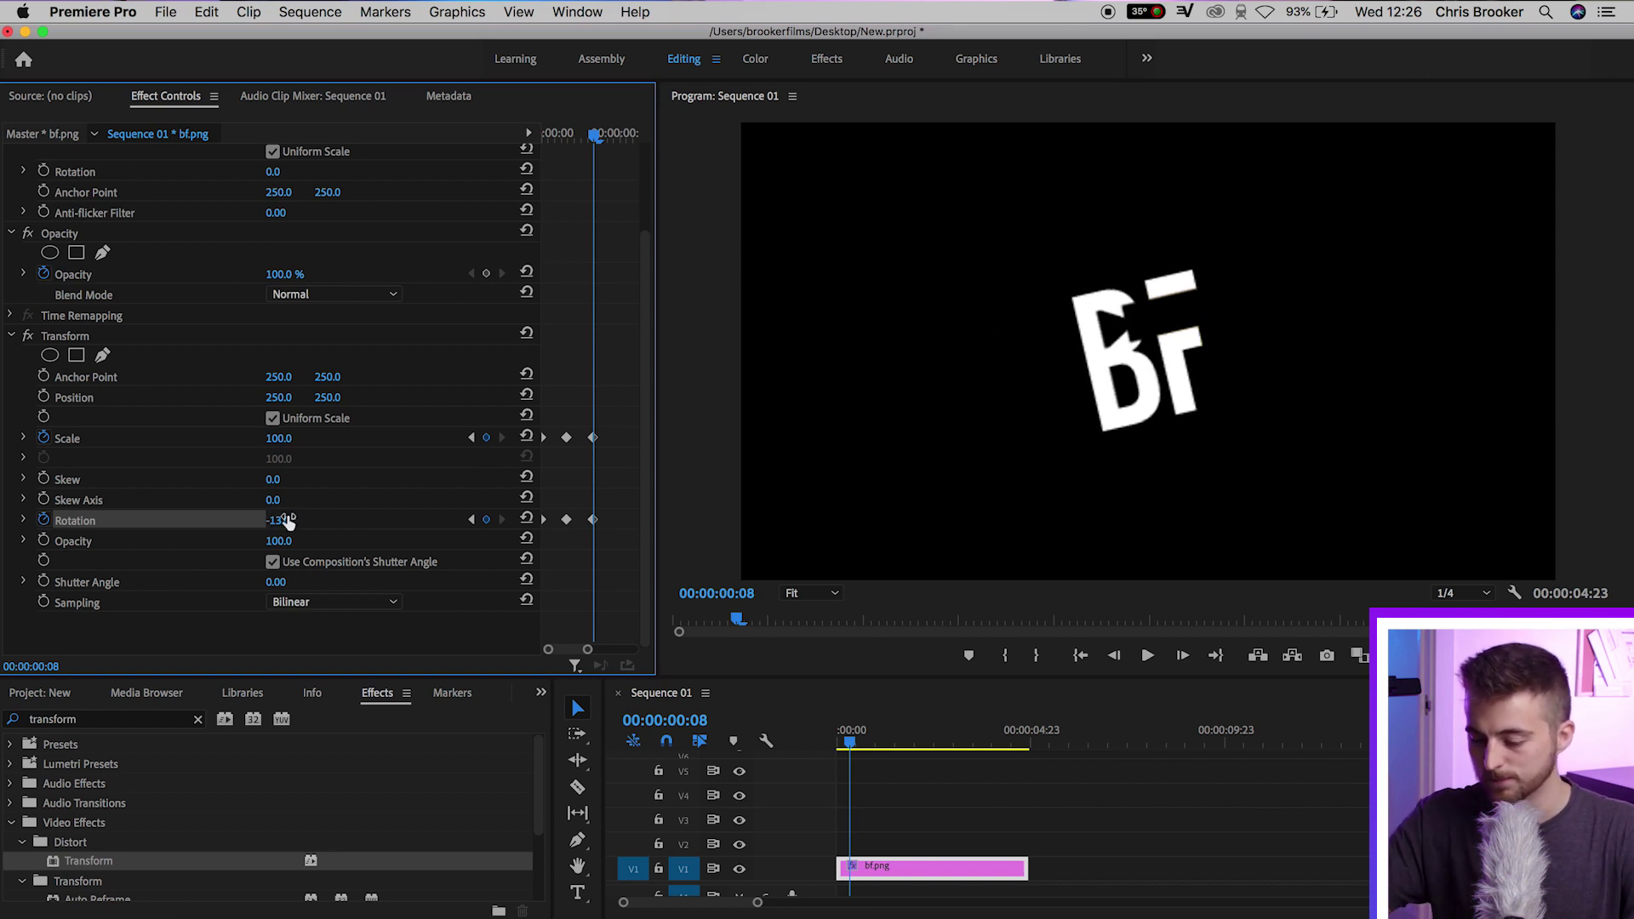
Preview the spinning pop-up animation from the beginning
key(space)
key(Home)
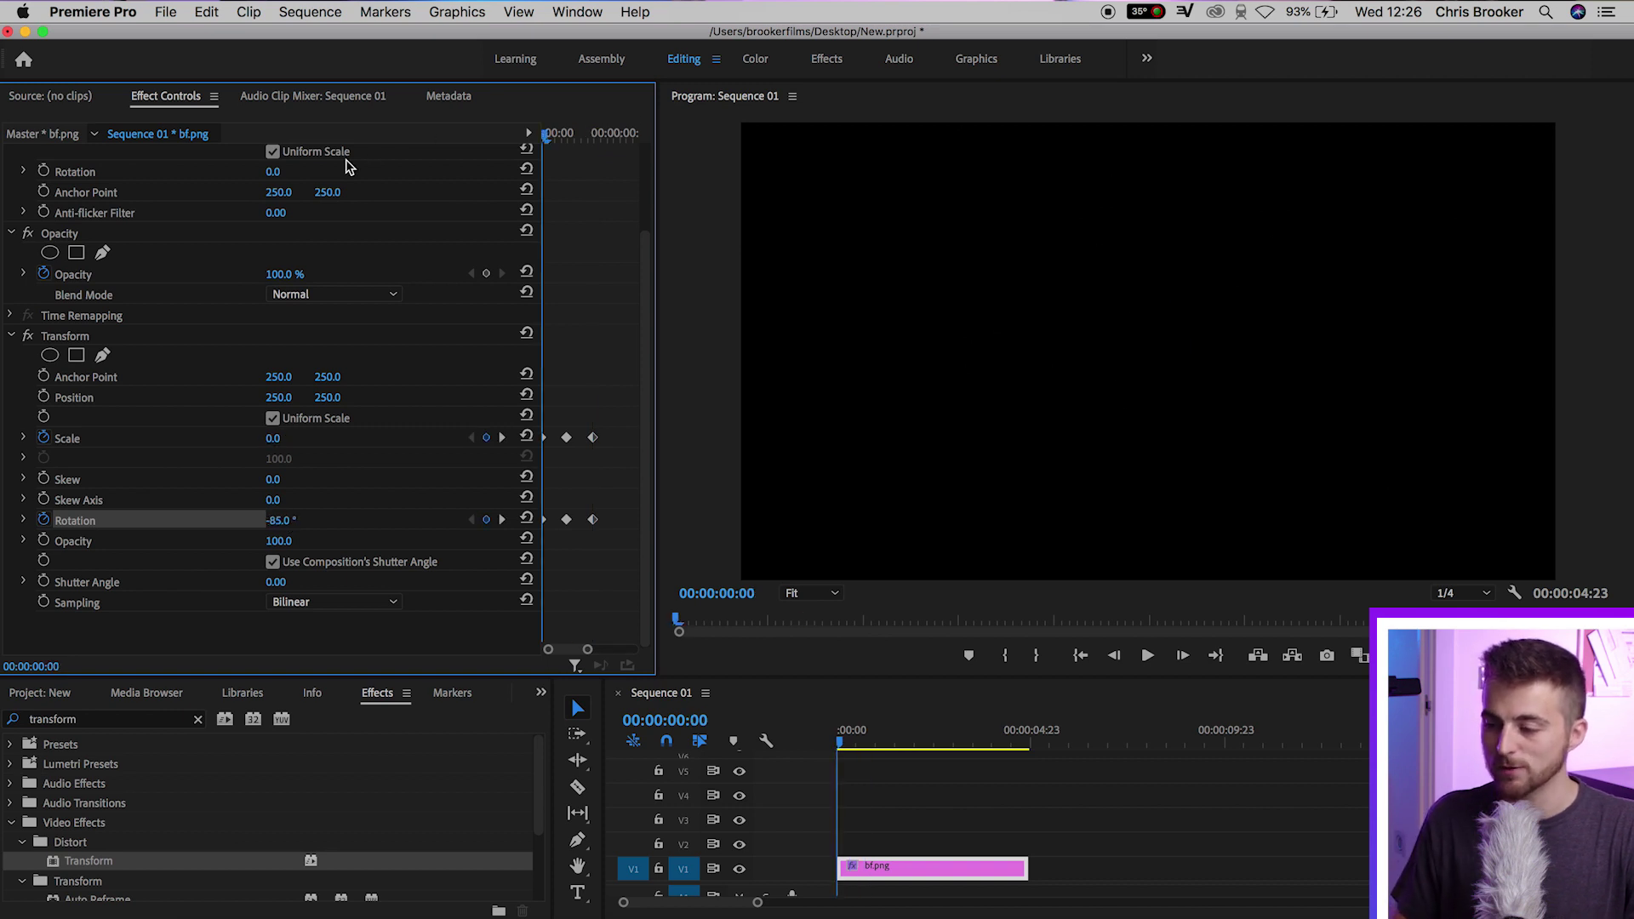
key(space)
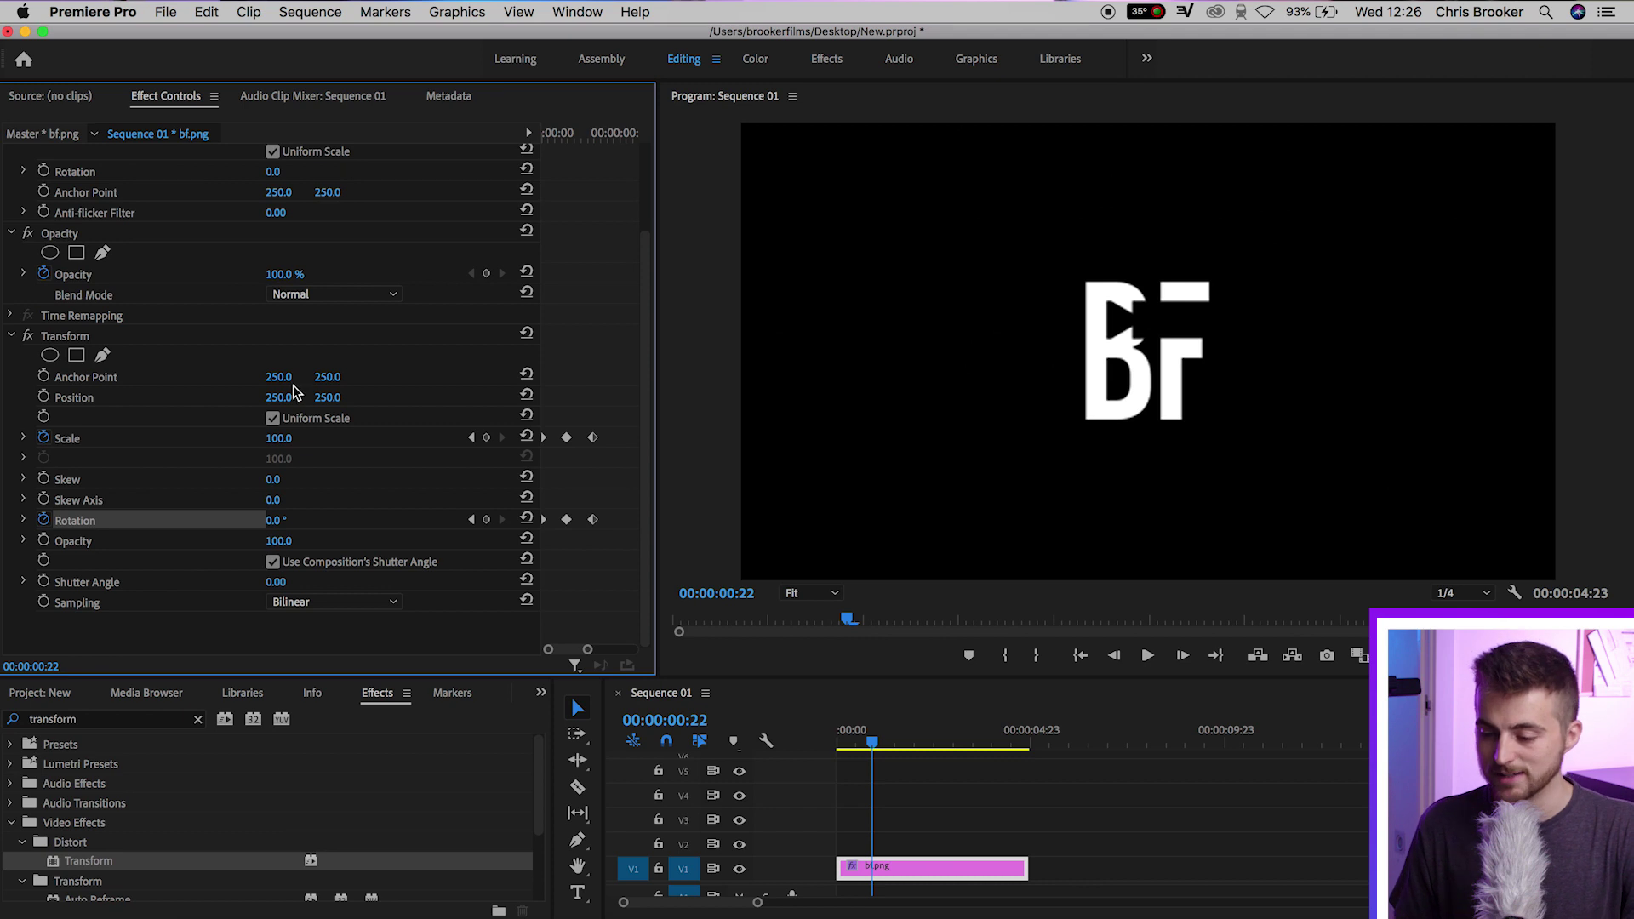
Preview the animation and marquee-select all Scale and Rotation keyframes
drag(593, 140, 563, 138)
key(space)
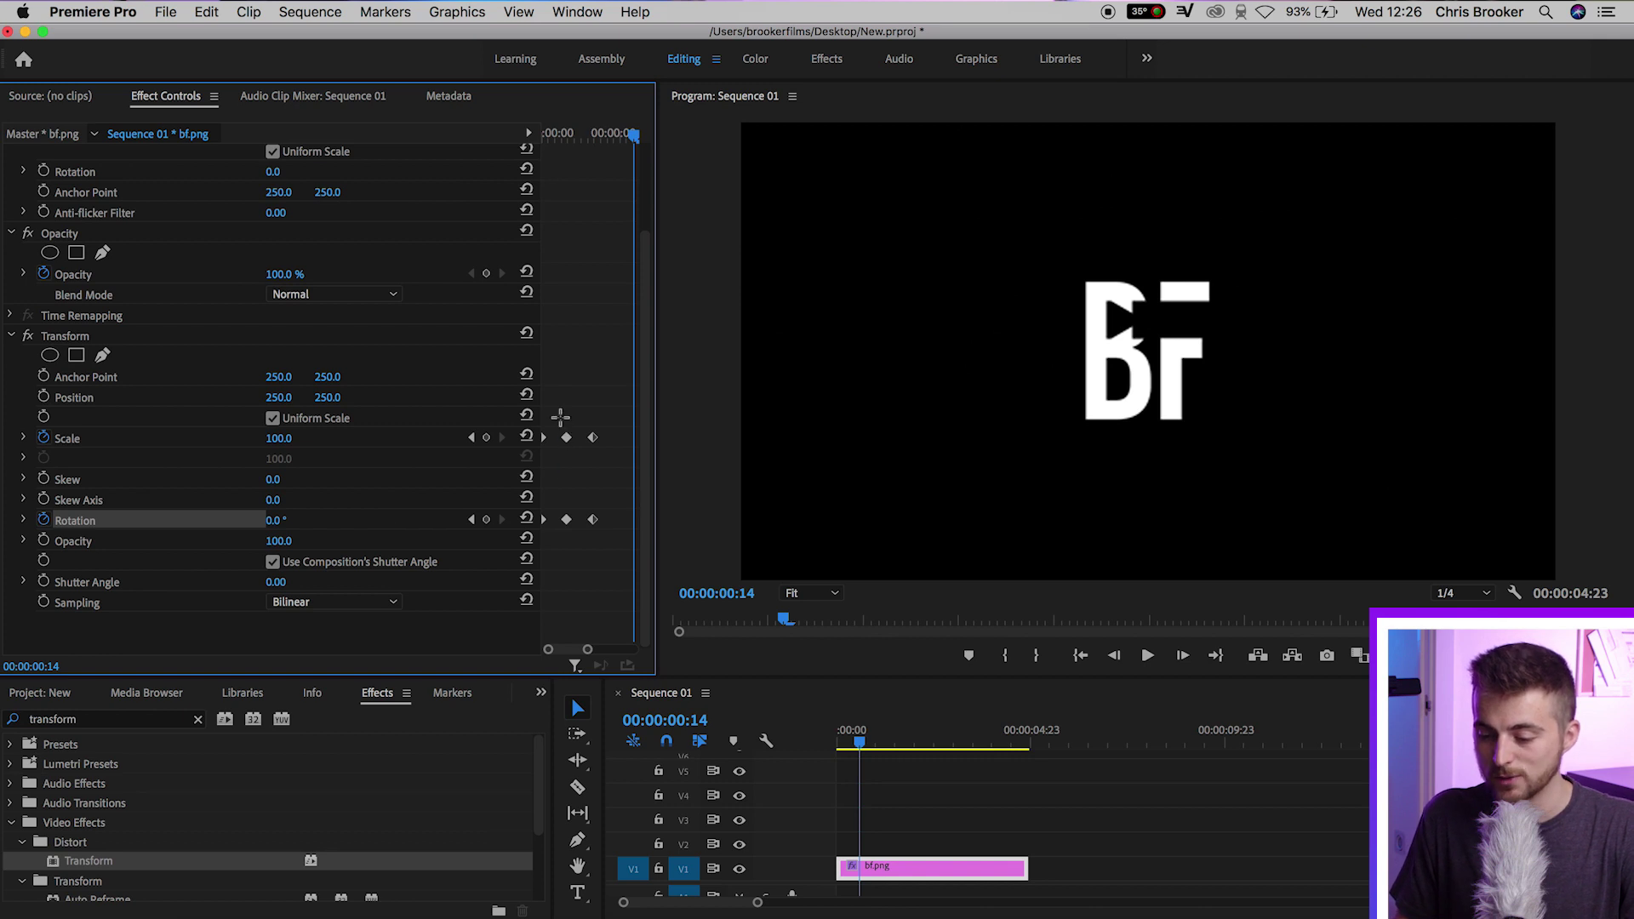
drag(561, 416, 624, 523)
key(space)
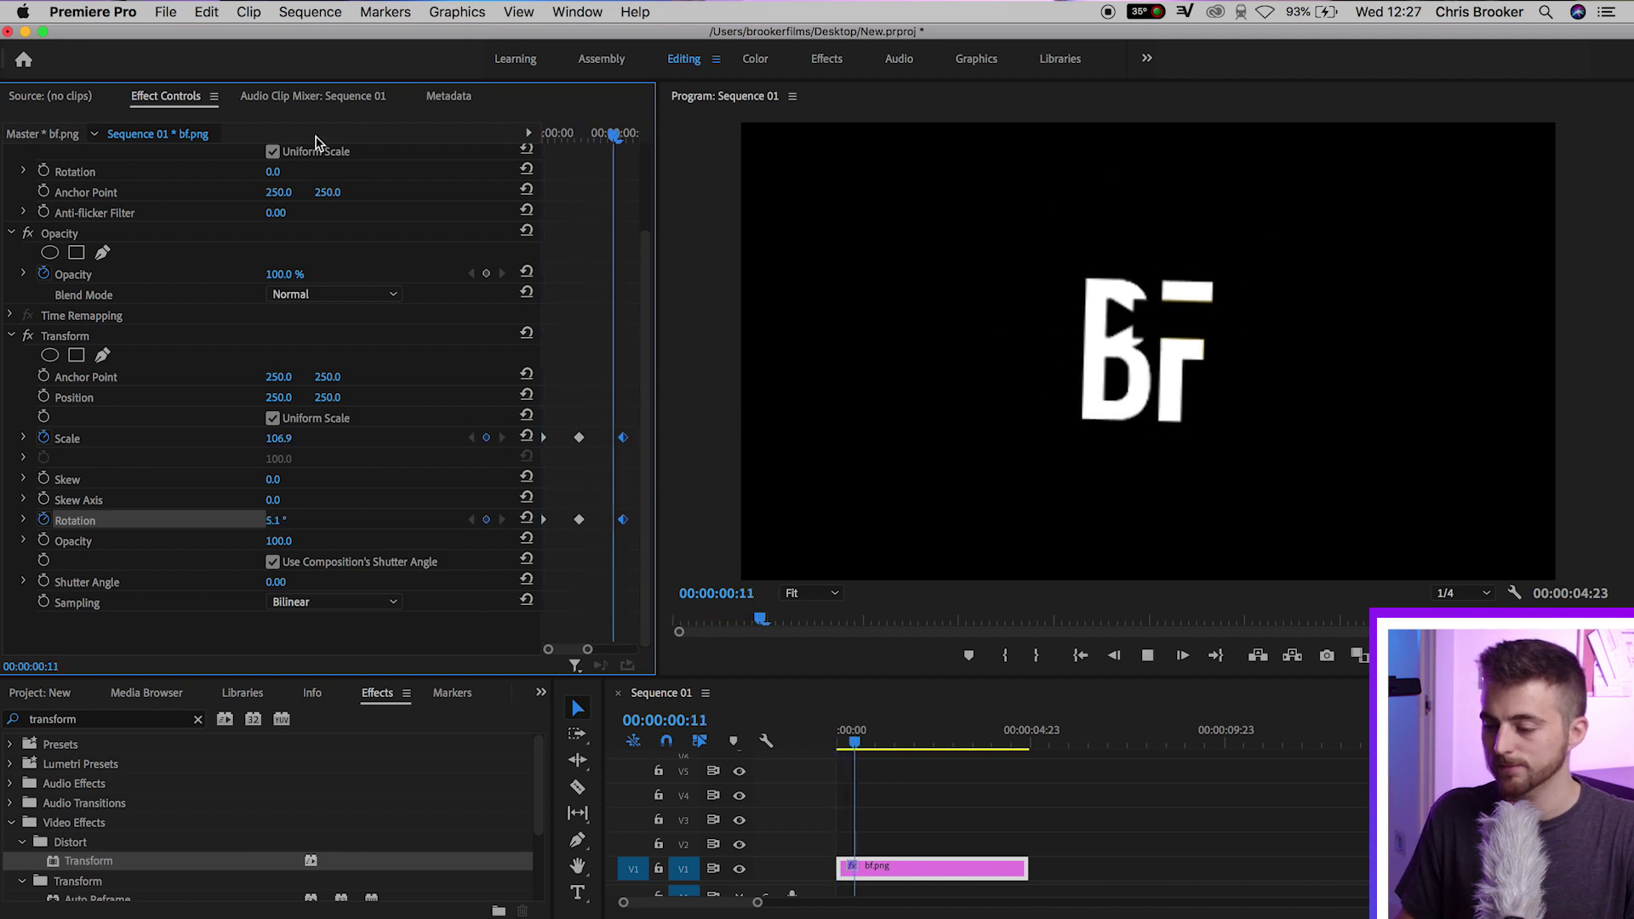
key(space)
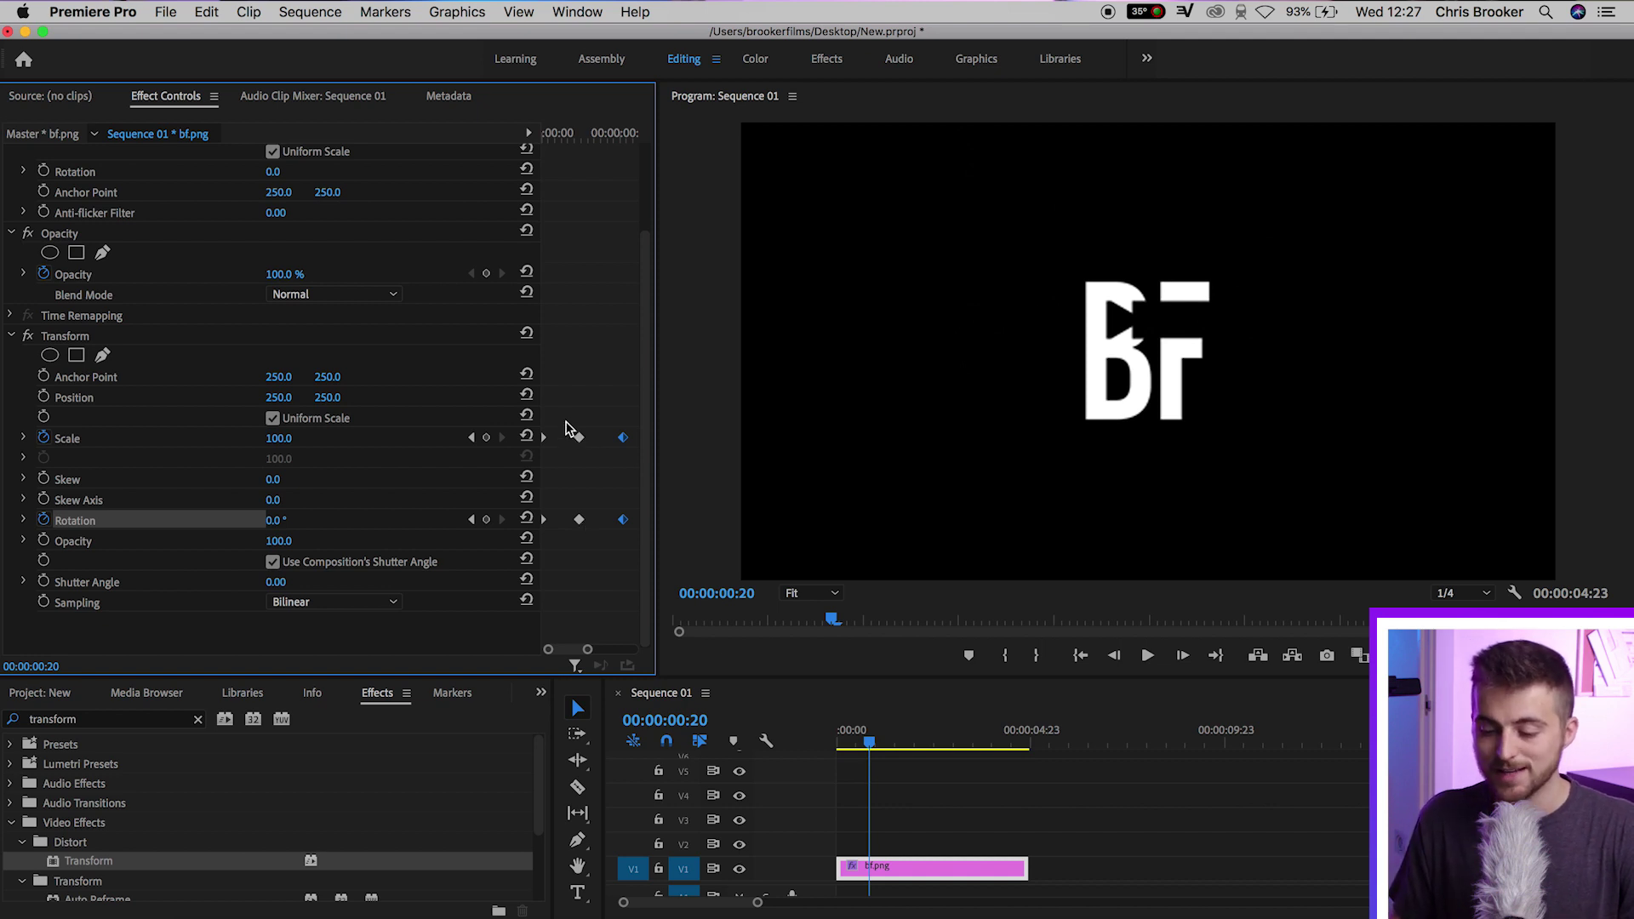
Drag the middle and last keyframe pairs earlier, then preview the faster pop-up
drag(566, 426, 555, 525)
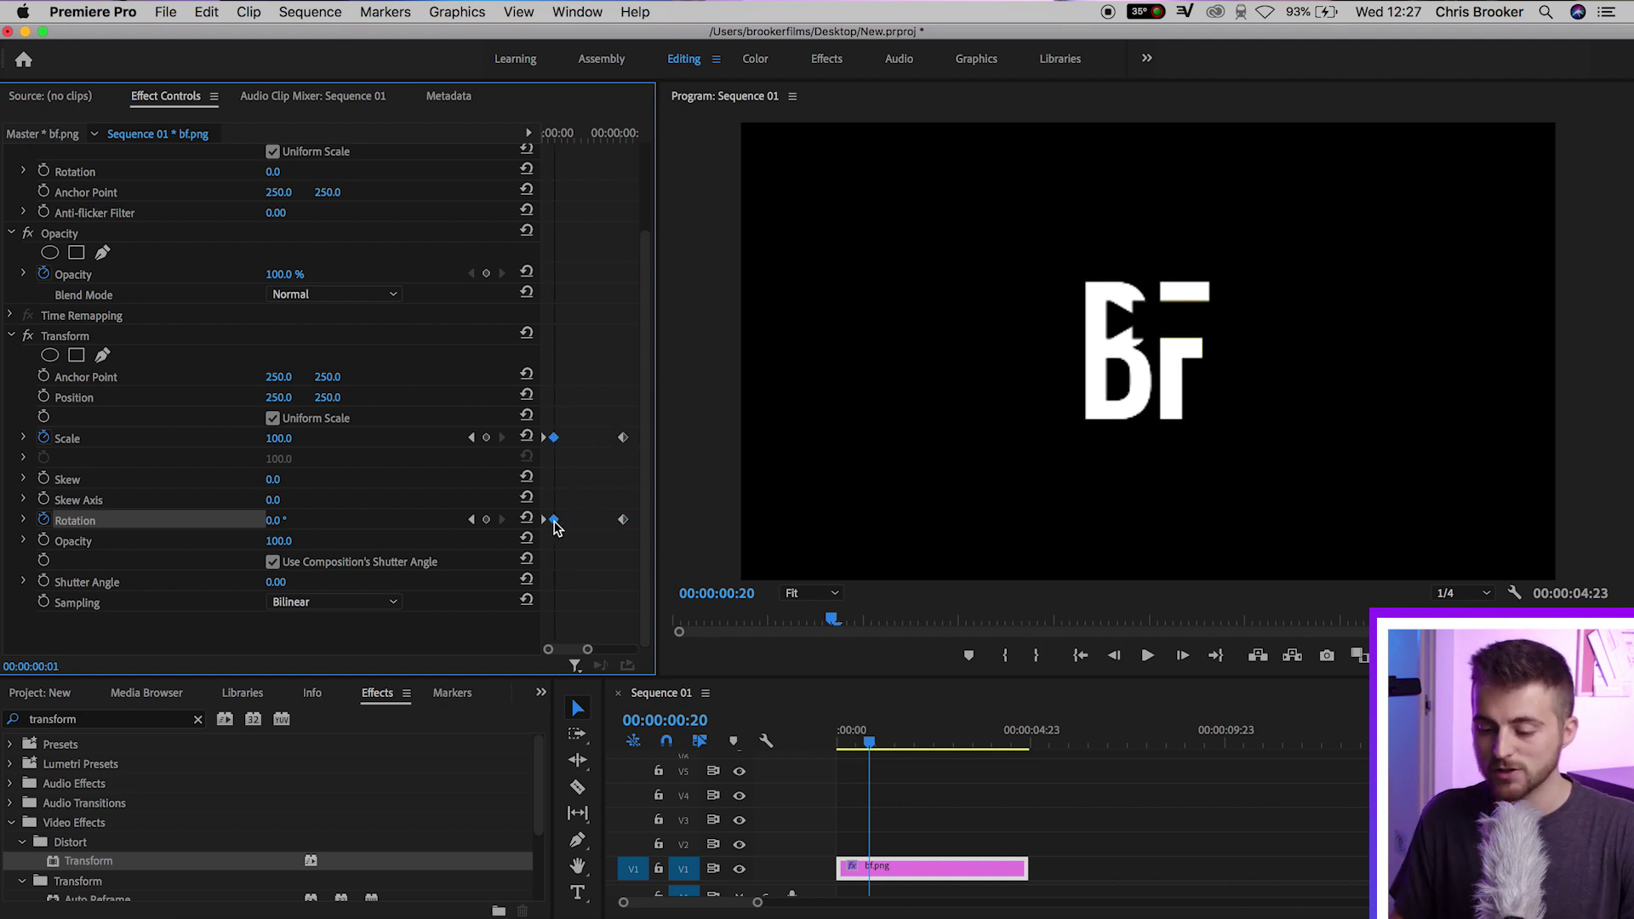
drag(594, 427, 569, 521)
drag(562, 133, 408, 115)
key(space)
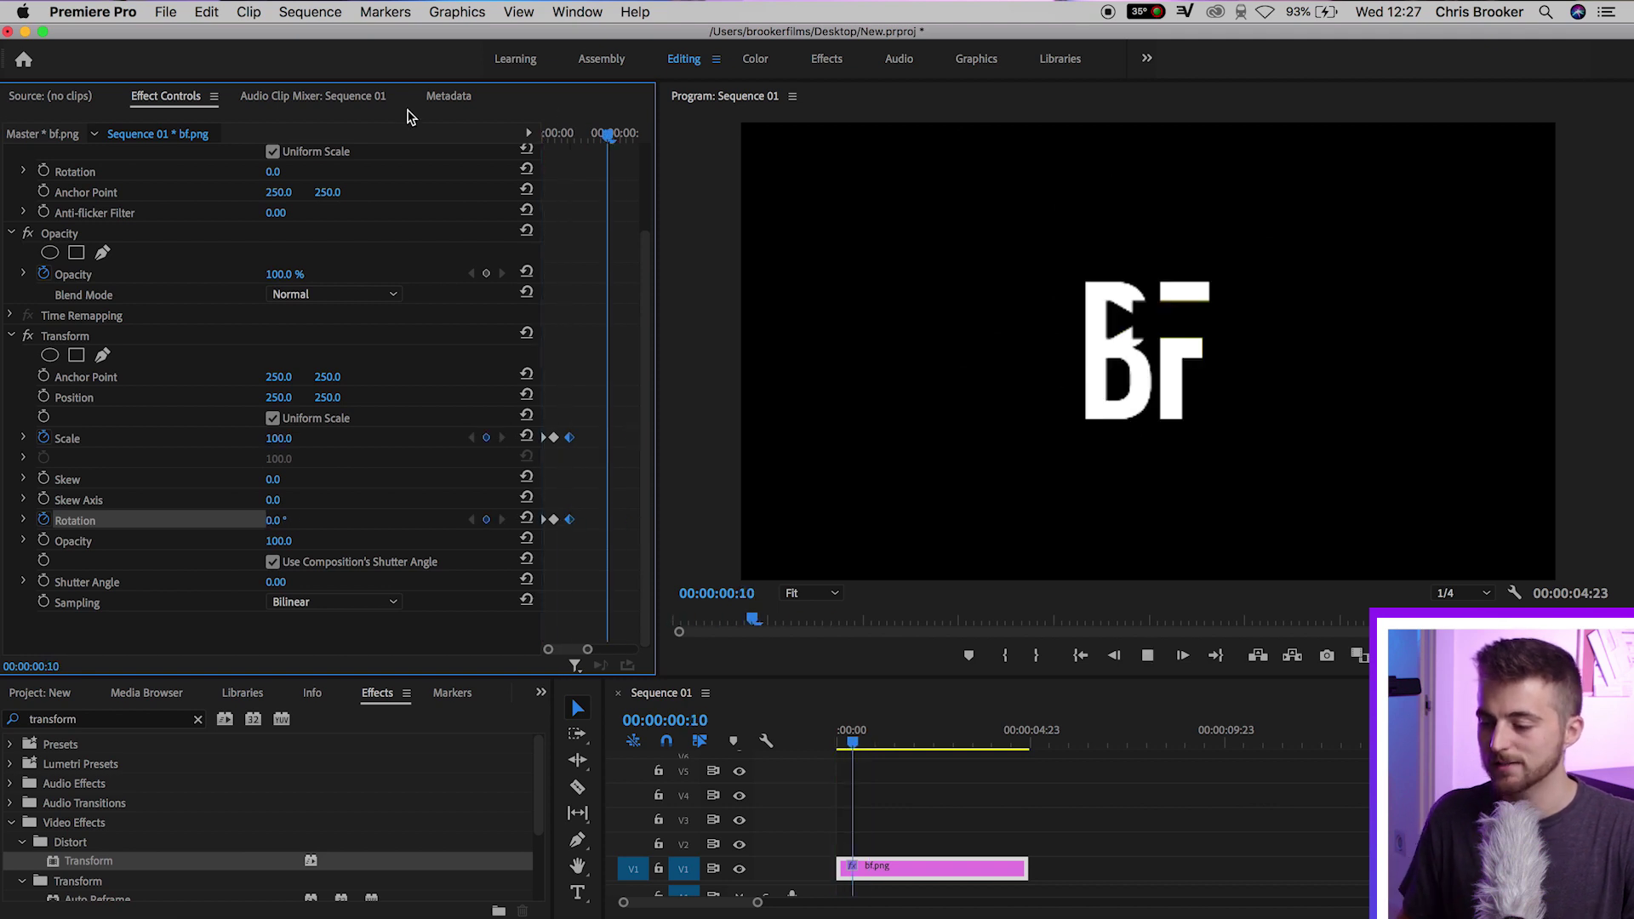